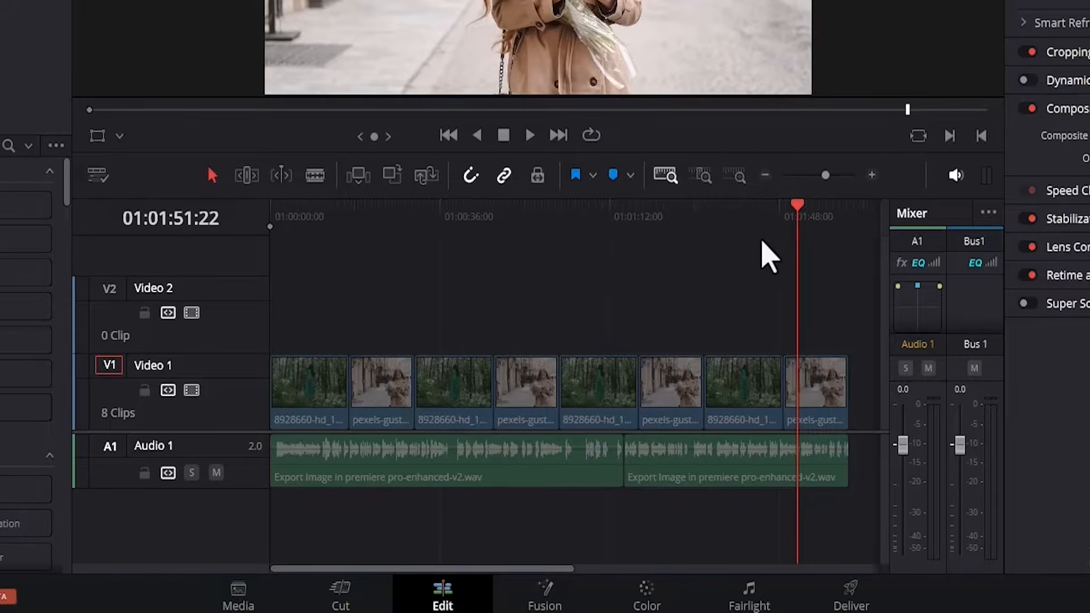
# Mark an in-to-out range from 01:00:27:02 to 01:01:08:07 and extend it to cover all clips on the timeline.
pyautogui.moveTo(802, 213); pyautogui.dragTo(851, 215)
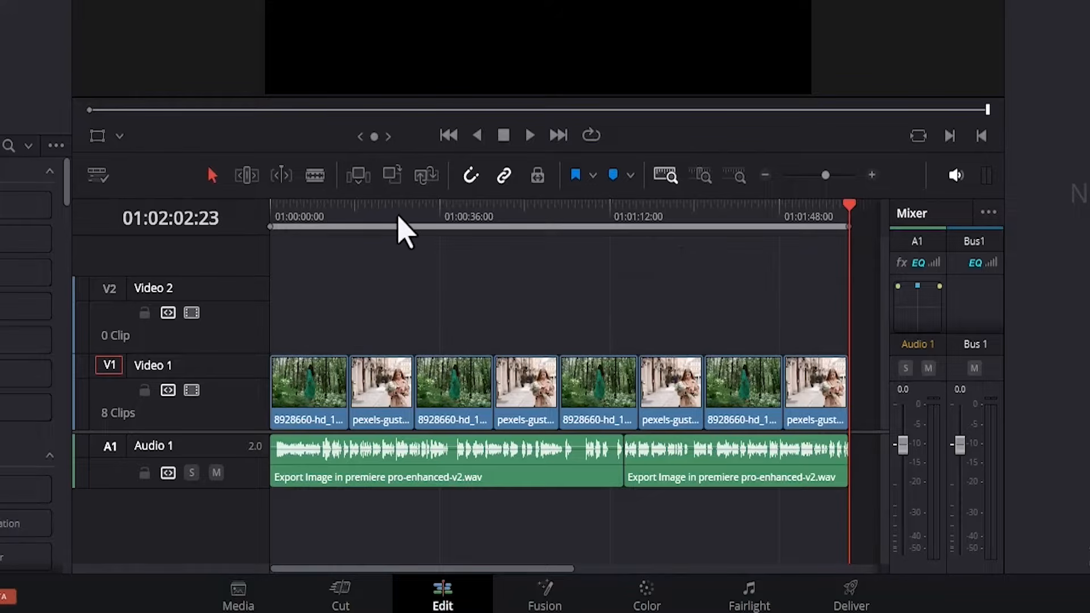
pyautogui.click(398, 216)
pyautogui.press('i')
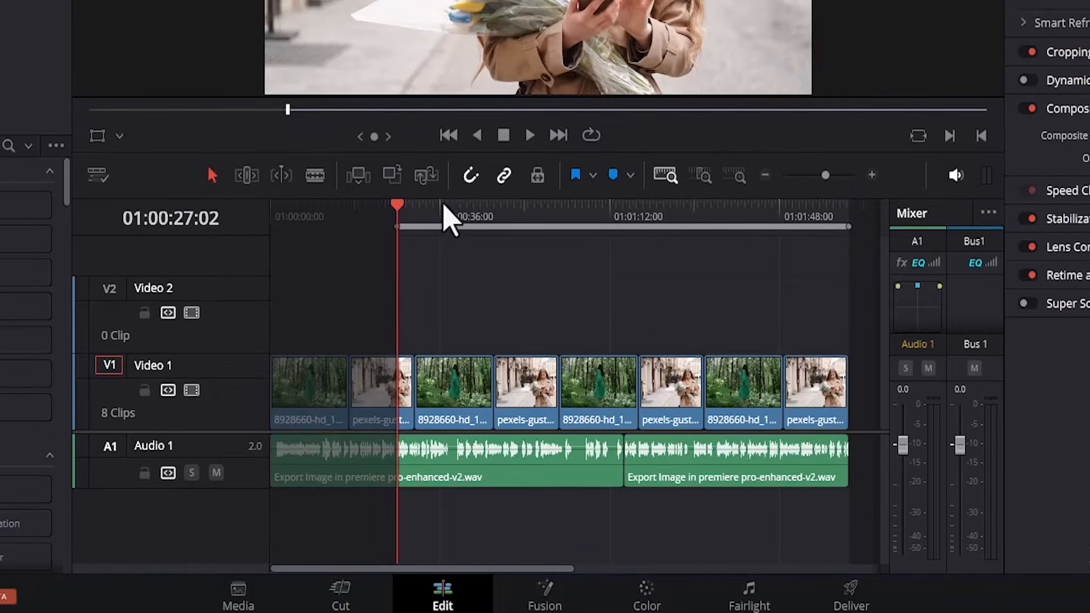
pyautogui.click(591, 210)
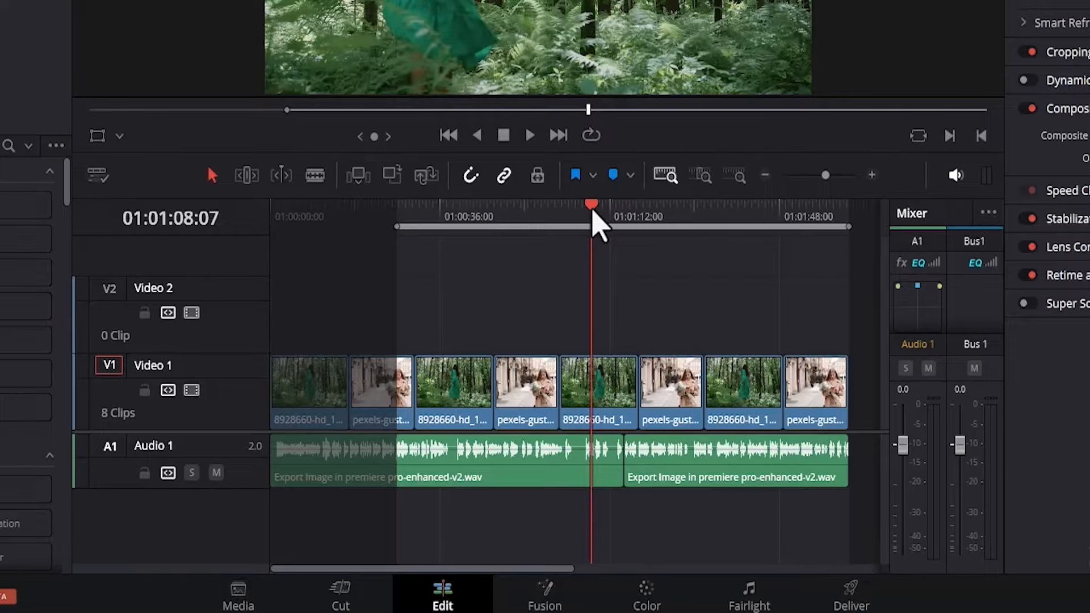
pyautogui.press('o')
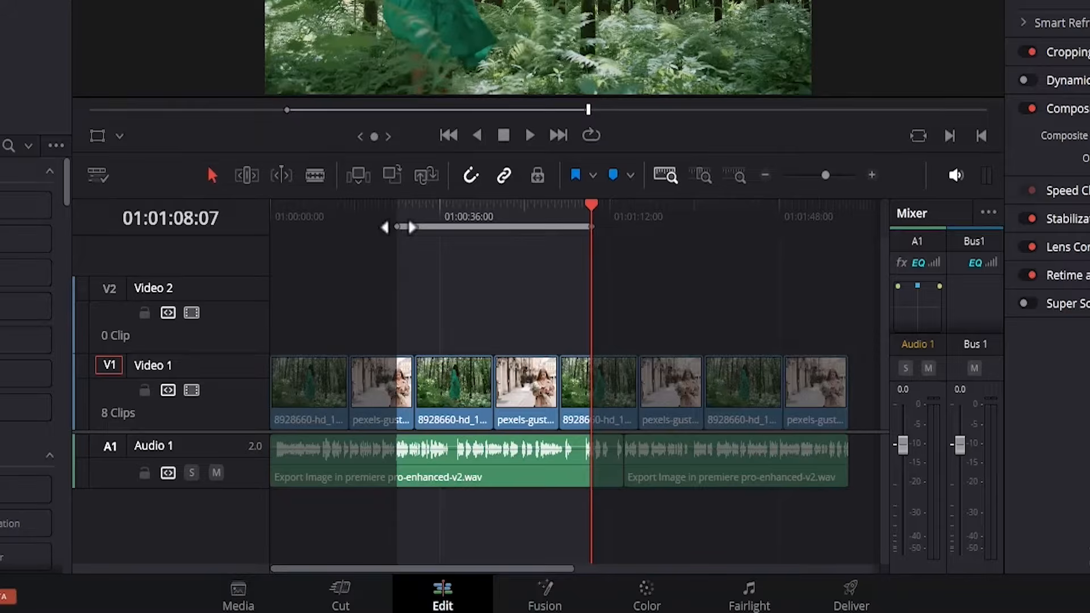
pyautogui.moveTo(397, 227); pyautogui.dragTo(271, 226)
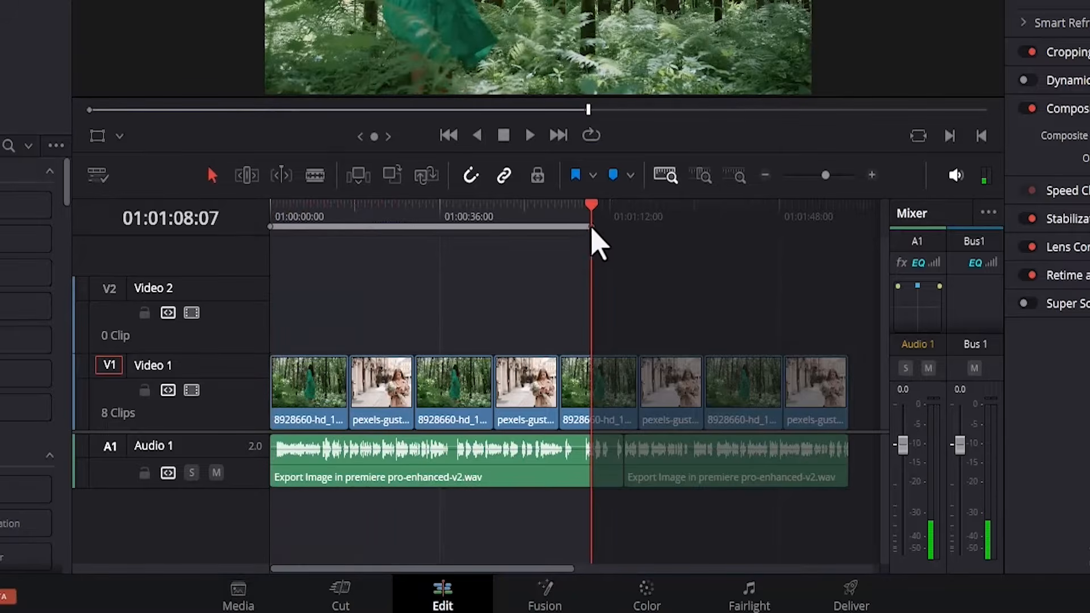
pyautogui.moveTo(592, 227); pyautogui.dragTo(835, 228)
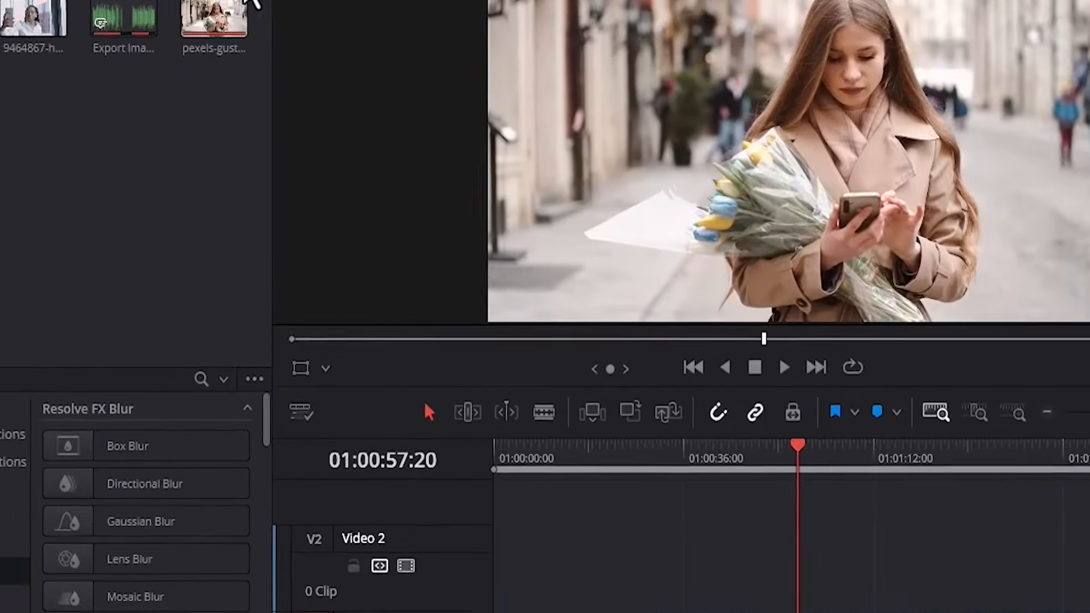
# Create subtitles from the timeline audio in English, using the Subtitle Default caption preset and single lines.
pyautogui.click(260, 6)
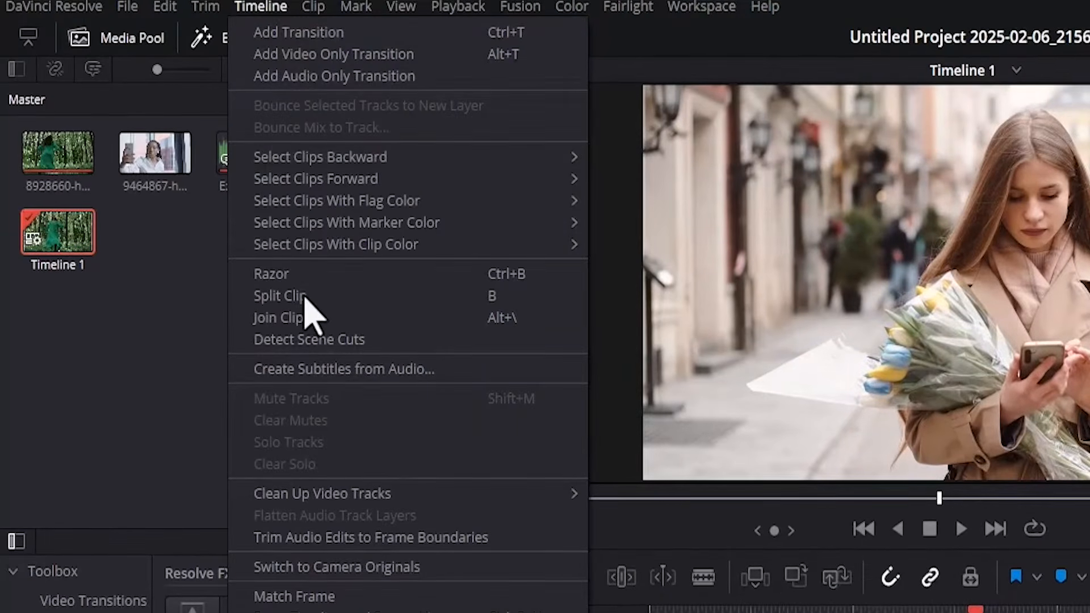
pyautogui.click(318, 369)
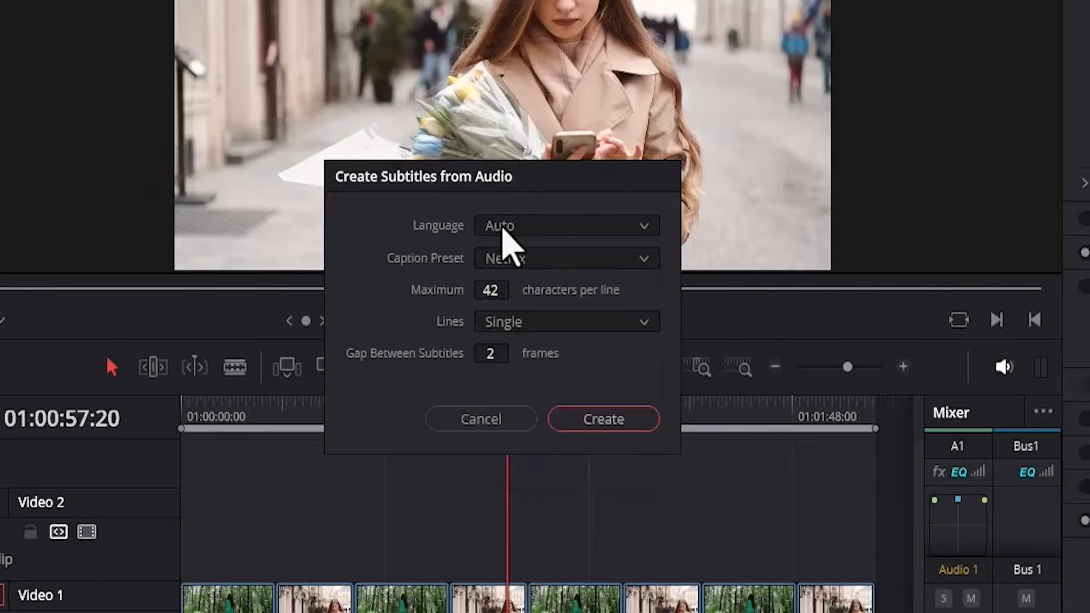
pyautogui.click(502, 227)
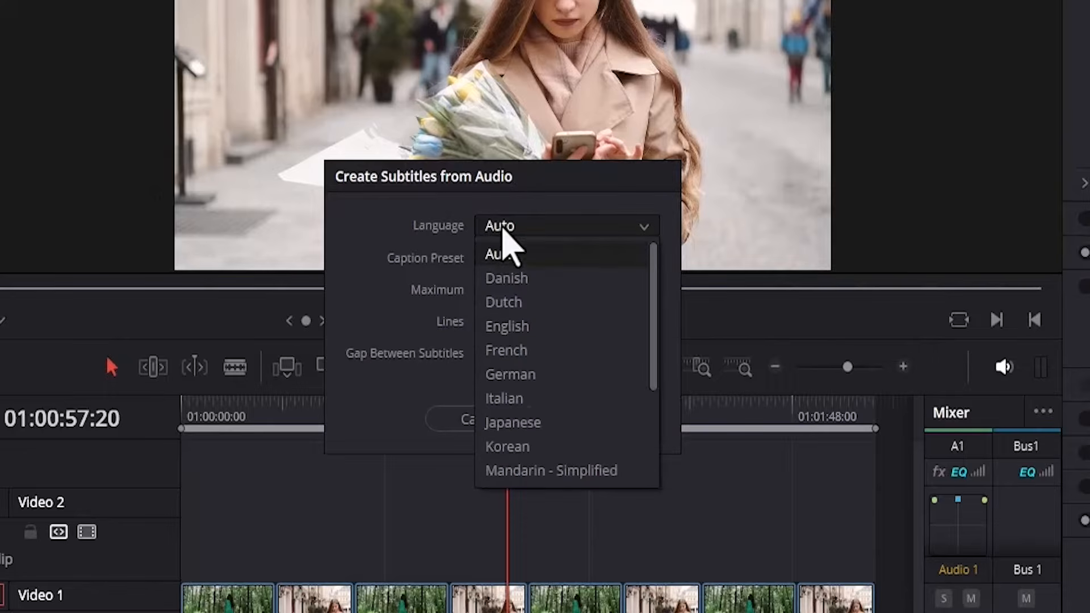
pyautogui.click(515, 327)
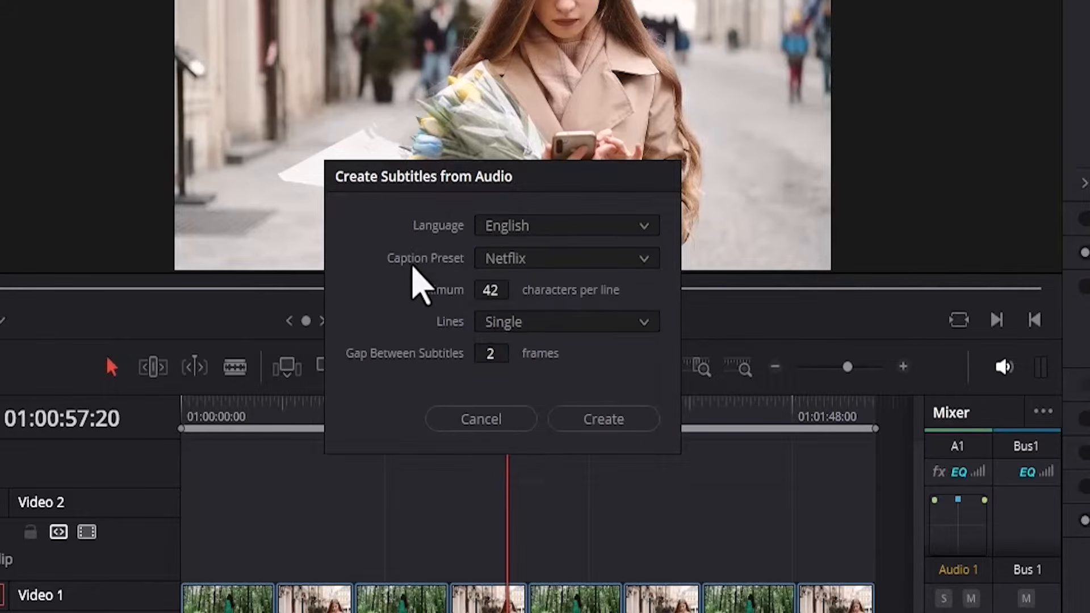
pyautogui.click(507, 269)
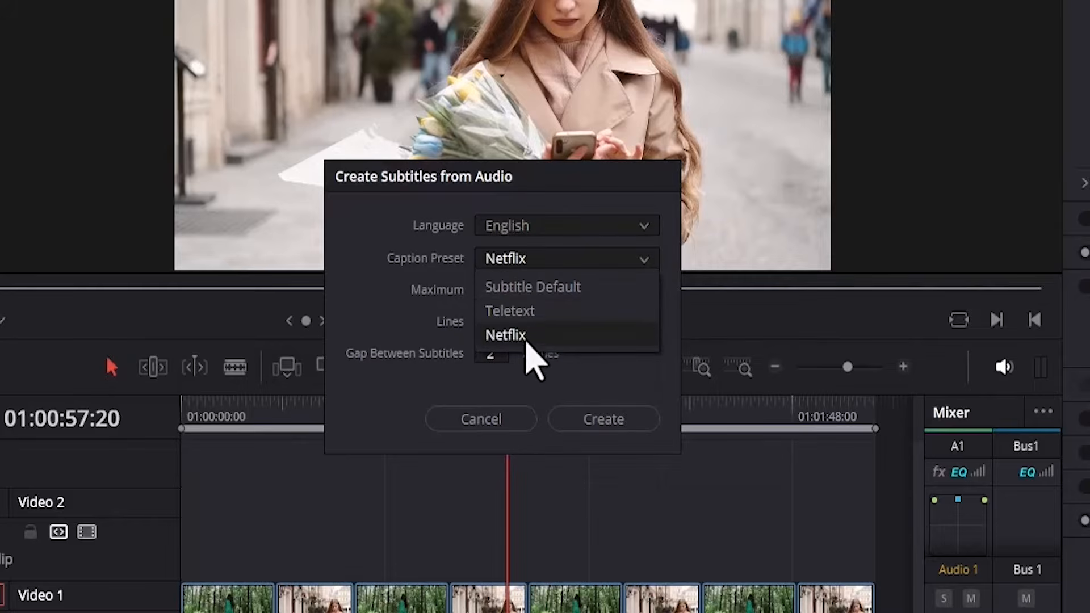
pyautogui.click(531, 288)
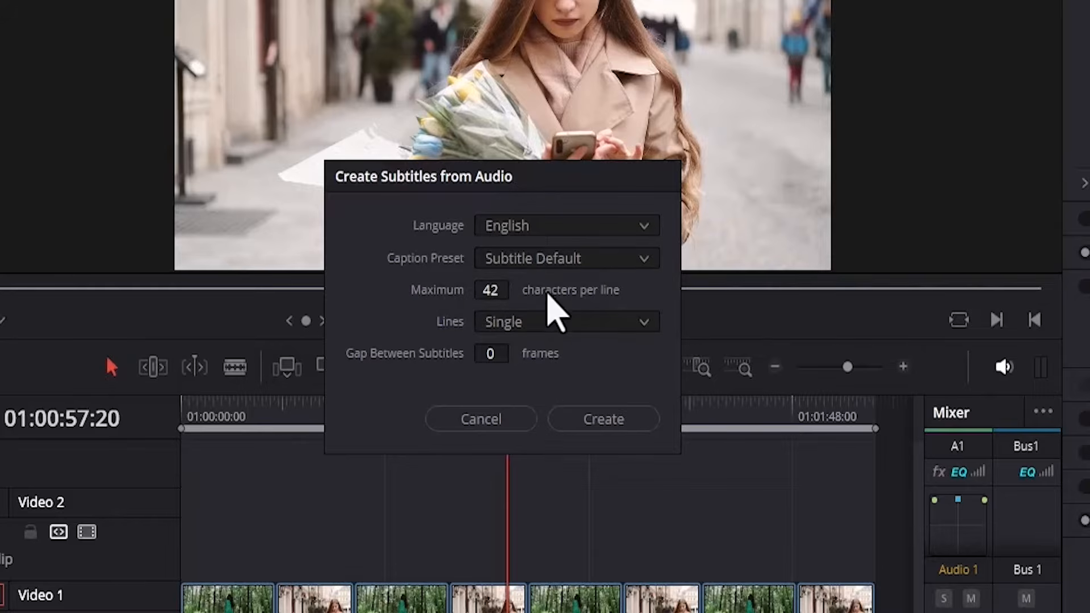
pyautogui.click(522, 326)
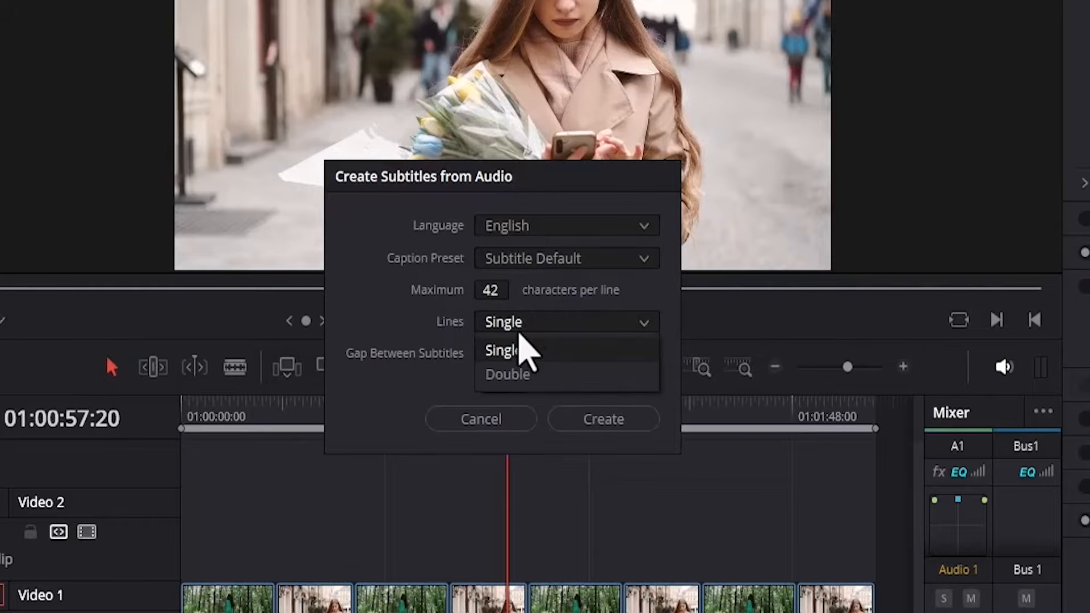
pyautogui.click(445, 386)
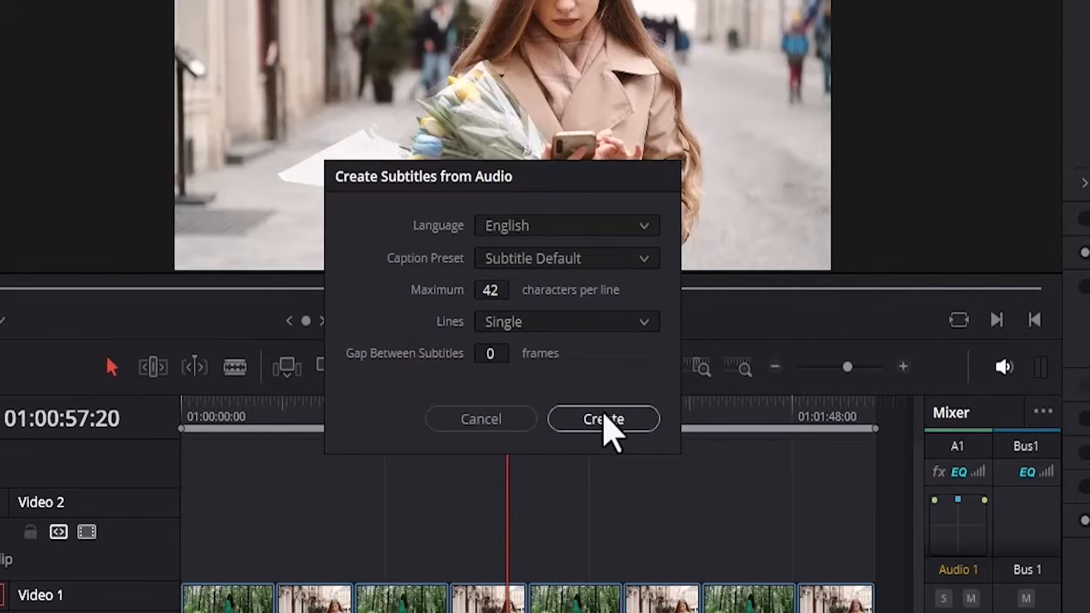
pyautogui.click(606, 420)
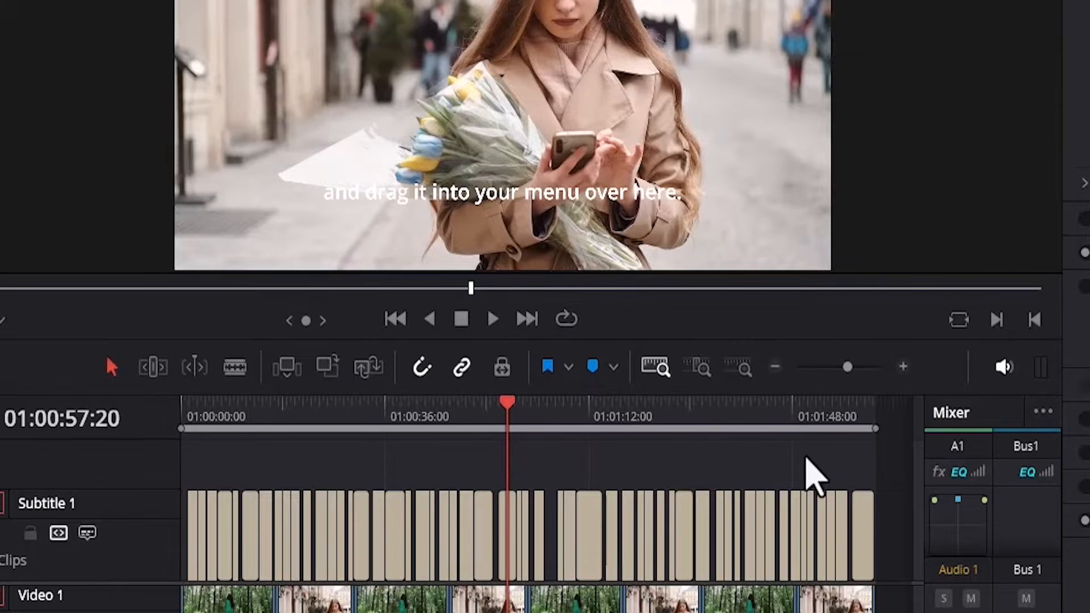
# Select all the subtitle clips on the timeline and open the caption "video in Premiere Pro." from the caption list.
pyautogui.moveTo(889, 476); pyautogui.dragTo(131, 540)
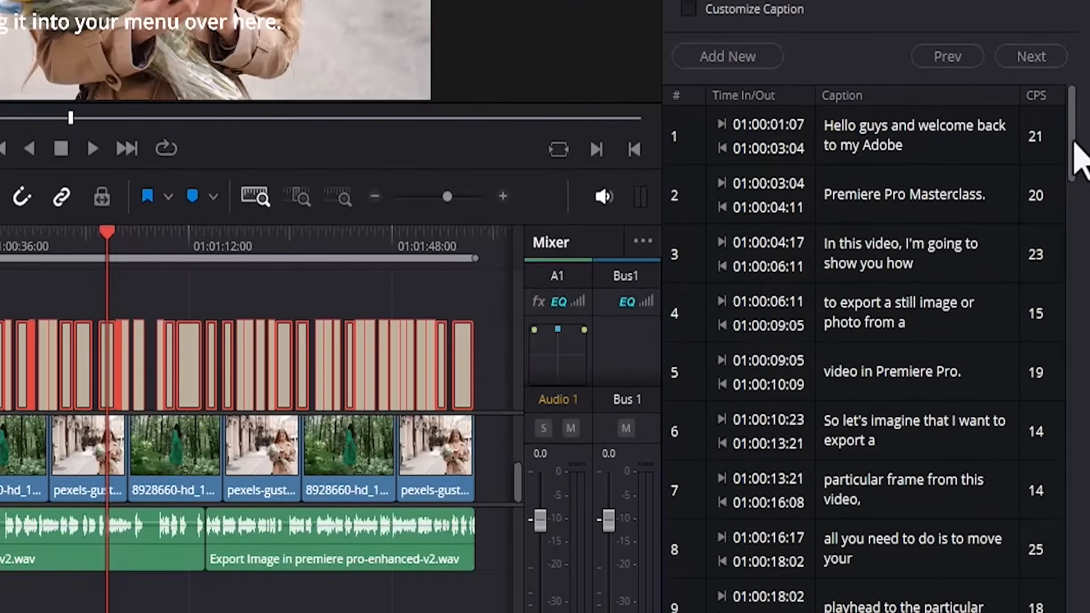
pyautogui.moveTo(1074, 143); pyautogui.dragTo(1072, 160)
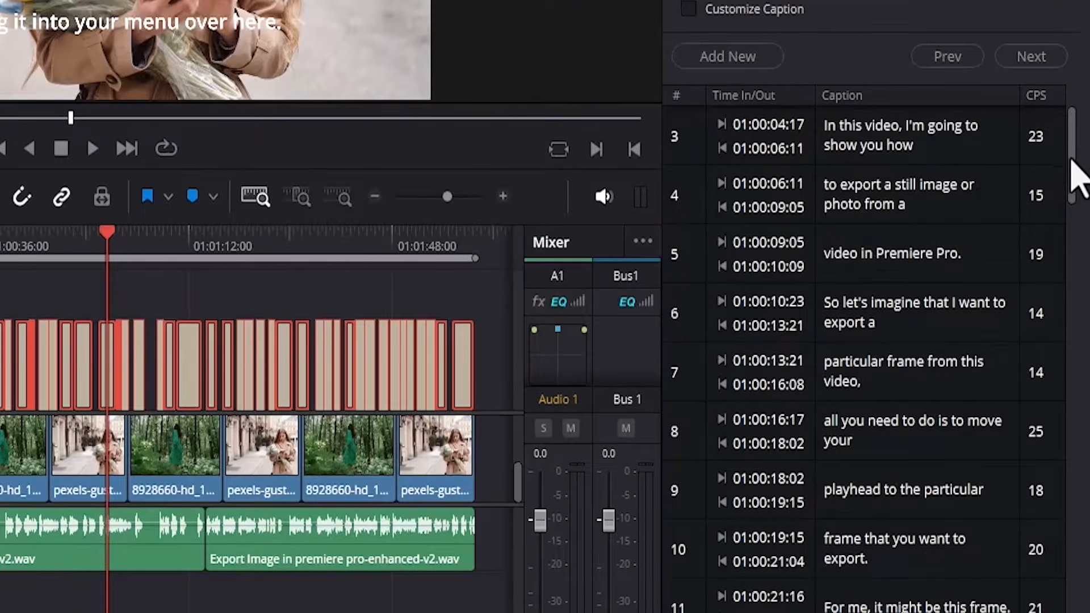
pyautogui.click(886, 278)
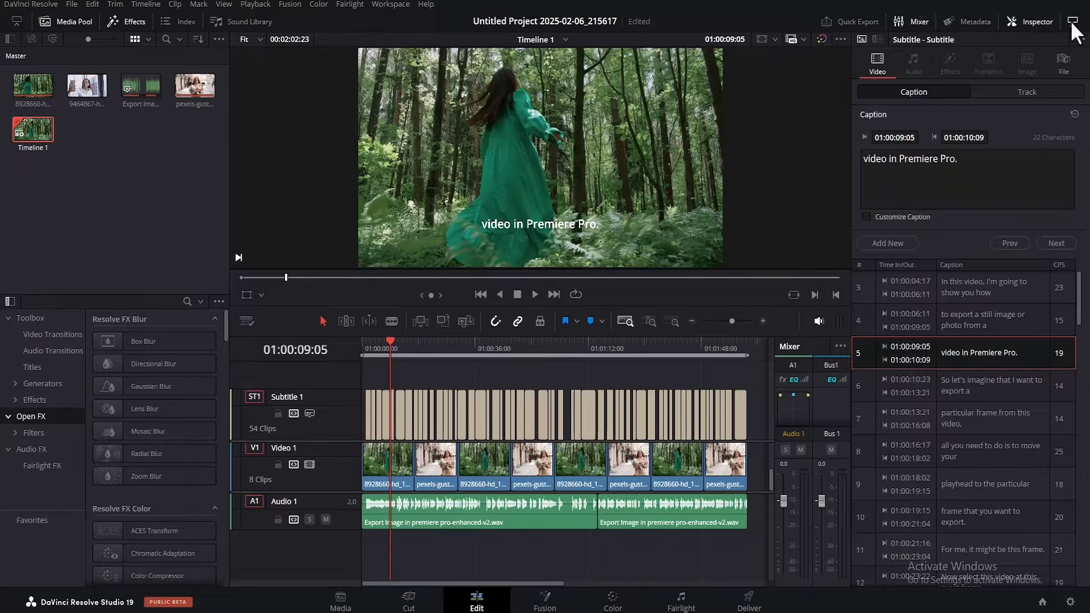
# Switch the Inspector between half and full height twice, ending at full height.
pyautogui.click(1071, 22)
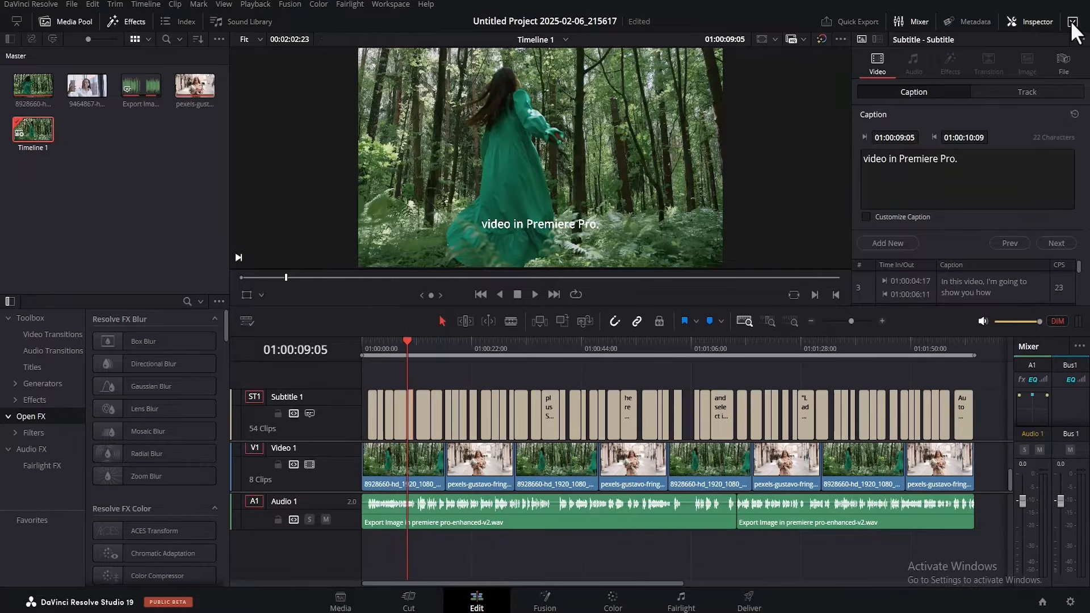
pyautogui.click(1072, 21)
pyautogui.click(1071, 21)
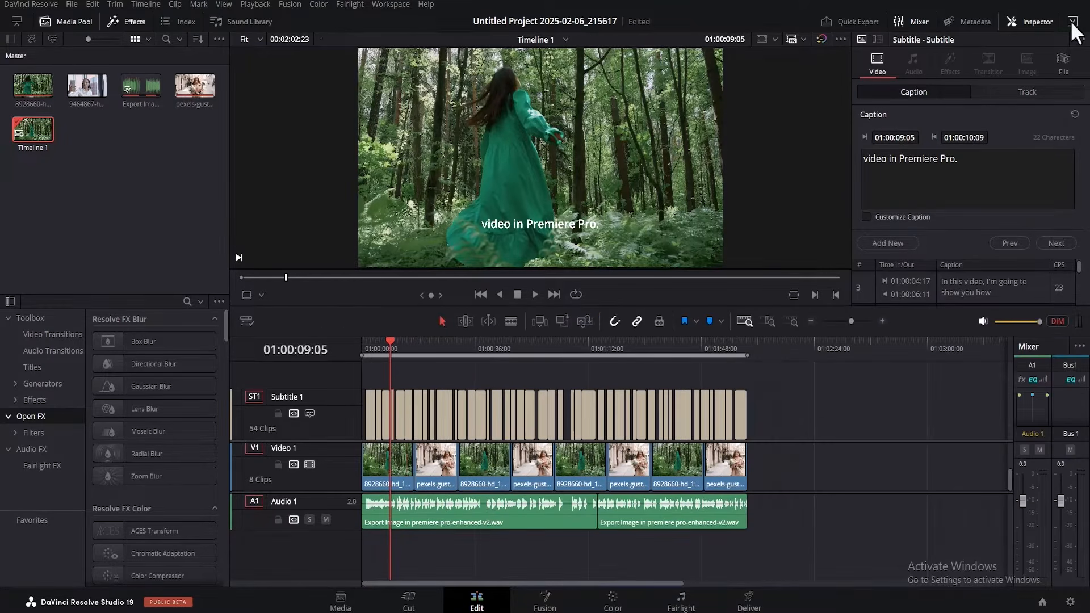
pyautogui.click(1071, 21)
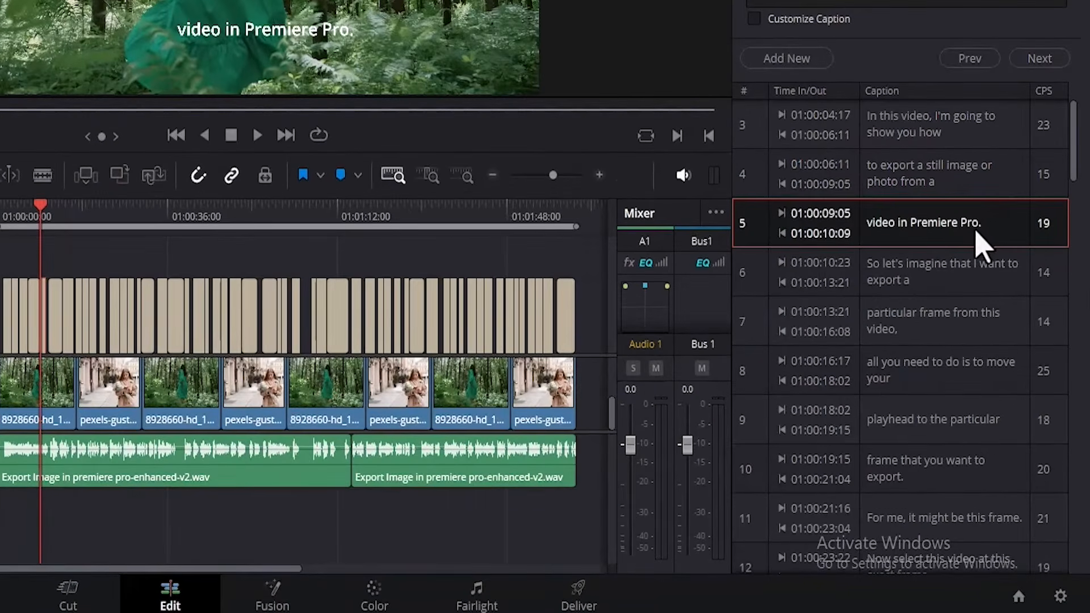
# Preview the captions "So let's imagine that I want to export a" and "frame that you want to export." in the video.
pyautogui.click(959, 278)
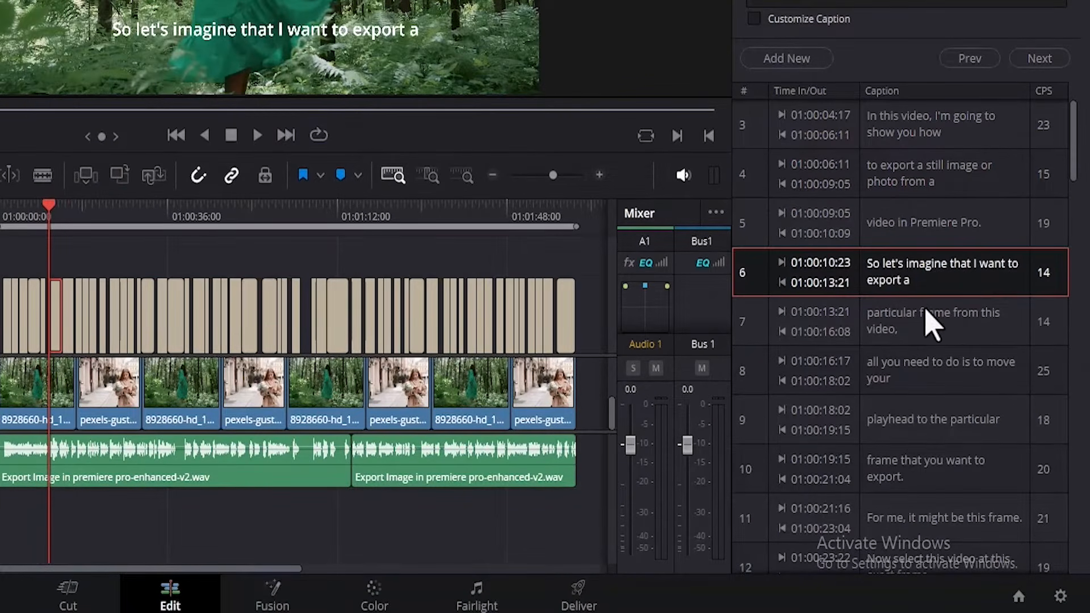
pyautogui.click(915, 478)
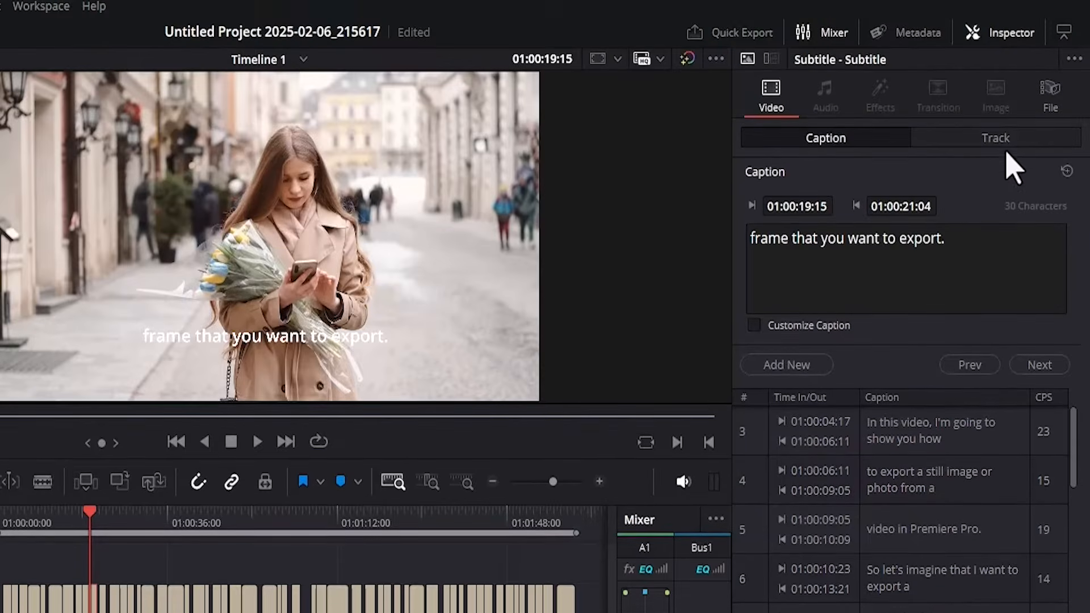
# Open the style settings for the whole subtitle track and browse the available fonts without changing the font.
pyautogui.click(1007, 142)
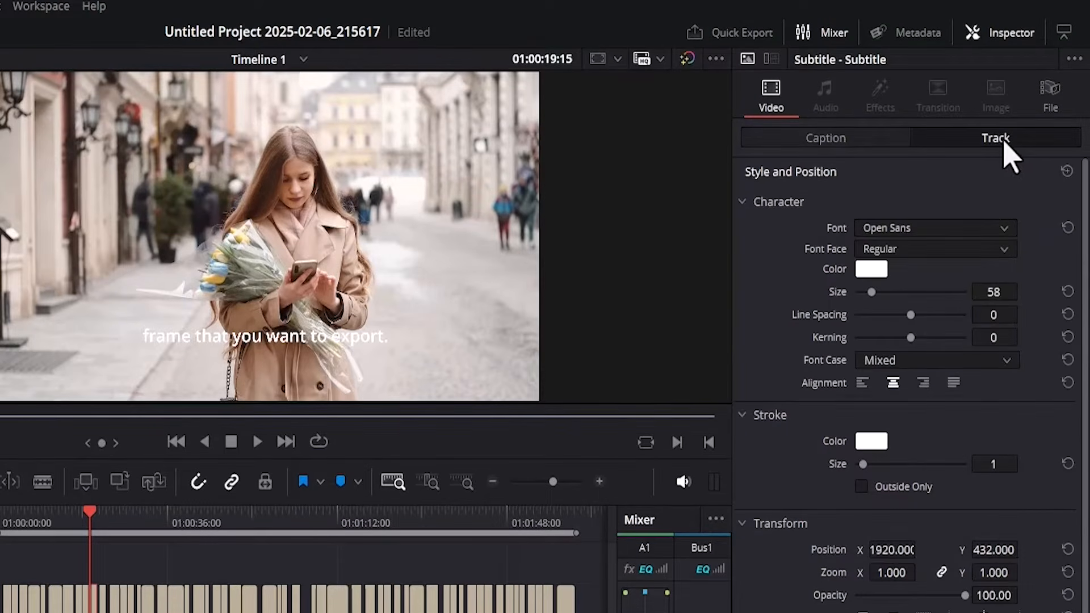
pyautogui.click(918, 231)
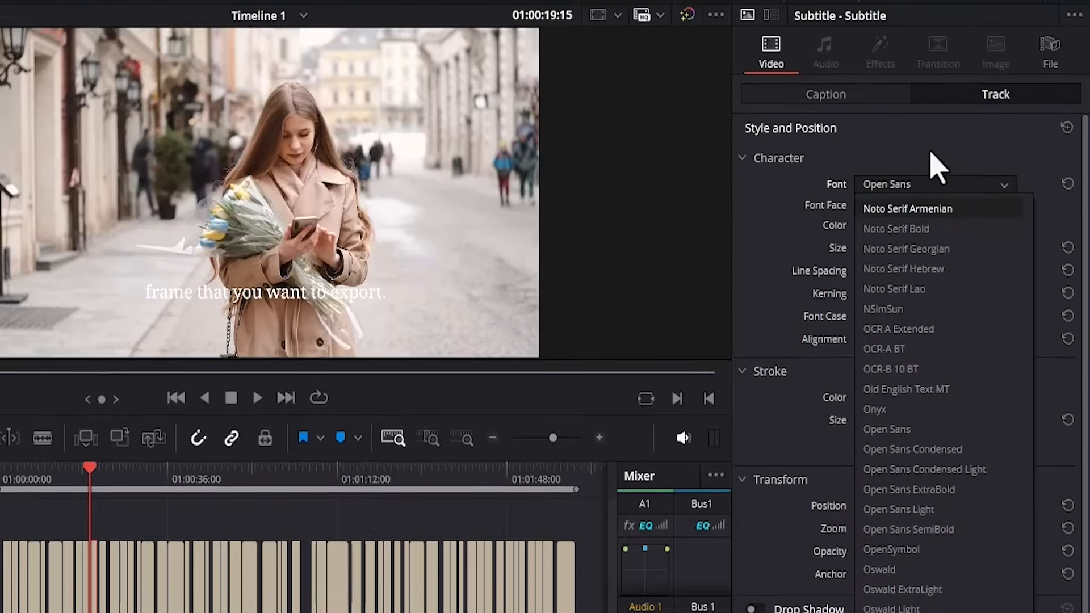
pyautogui.click(924, 154)
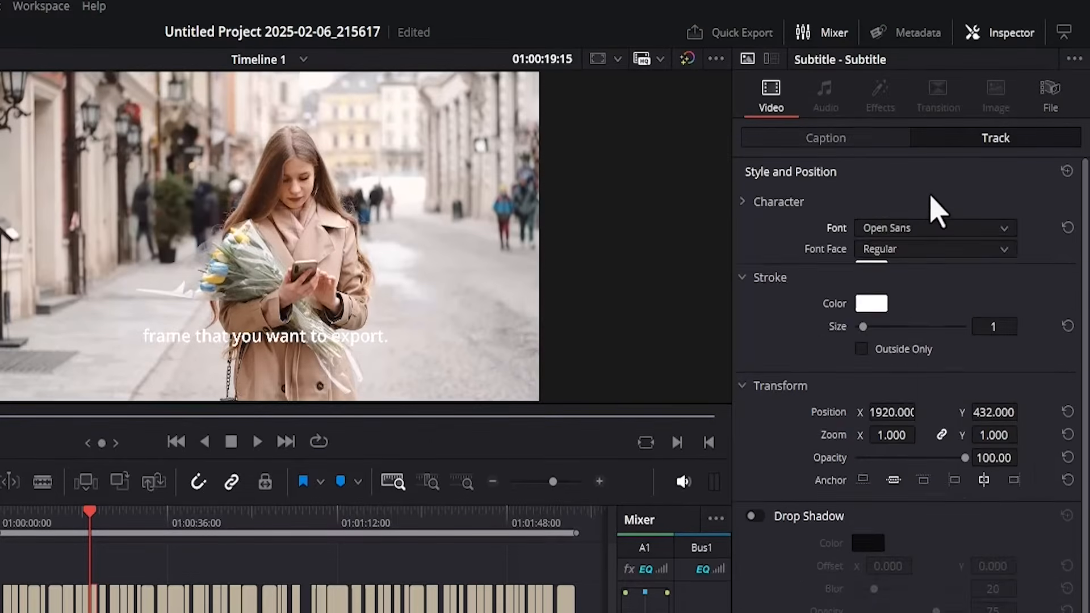
# Set the subtitle track's stroke size to 3, its Y position to 382 and its zoom to 1.640.
pyautogui.moveTo(863, 281)
pyautogui.mouseDown()
pyautogui.moveTo(956, 304)
pyautogui.moveTo(874, 290)
pyautogui.mouseUp()
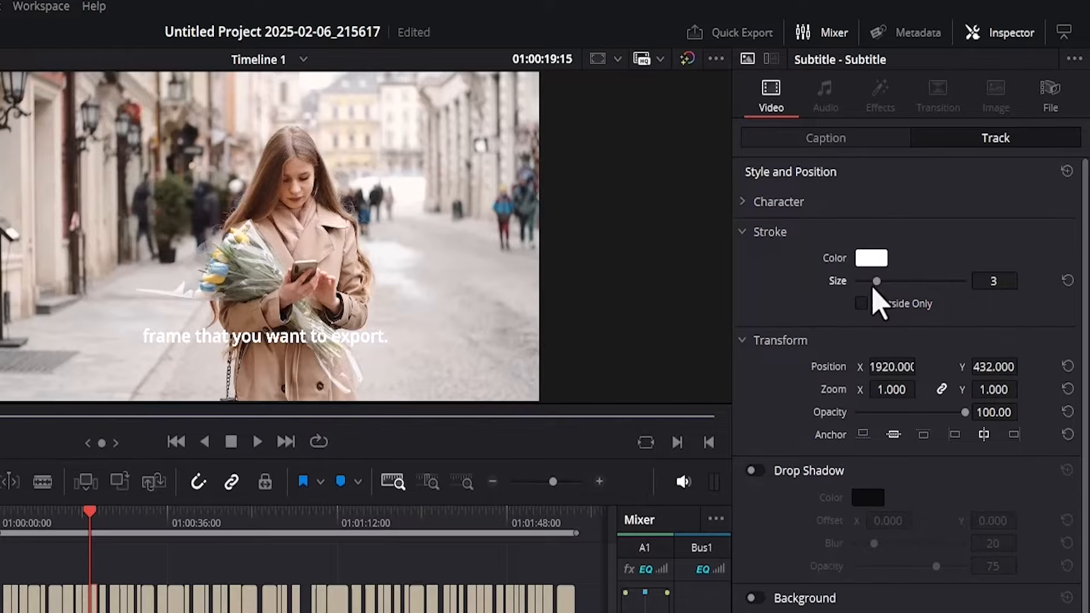
pyautogui.moveTo(995, 366); pyautogui.dragTo(967, 366)
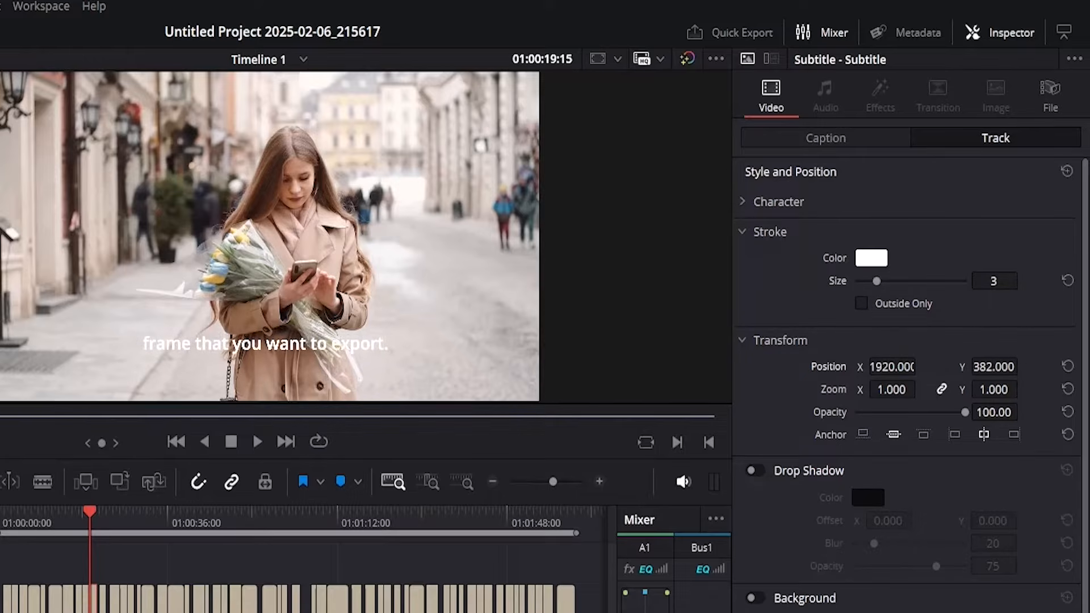
pyautogui.moveTo(892, 393); pyautogui.dragTo(929, 393)
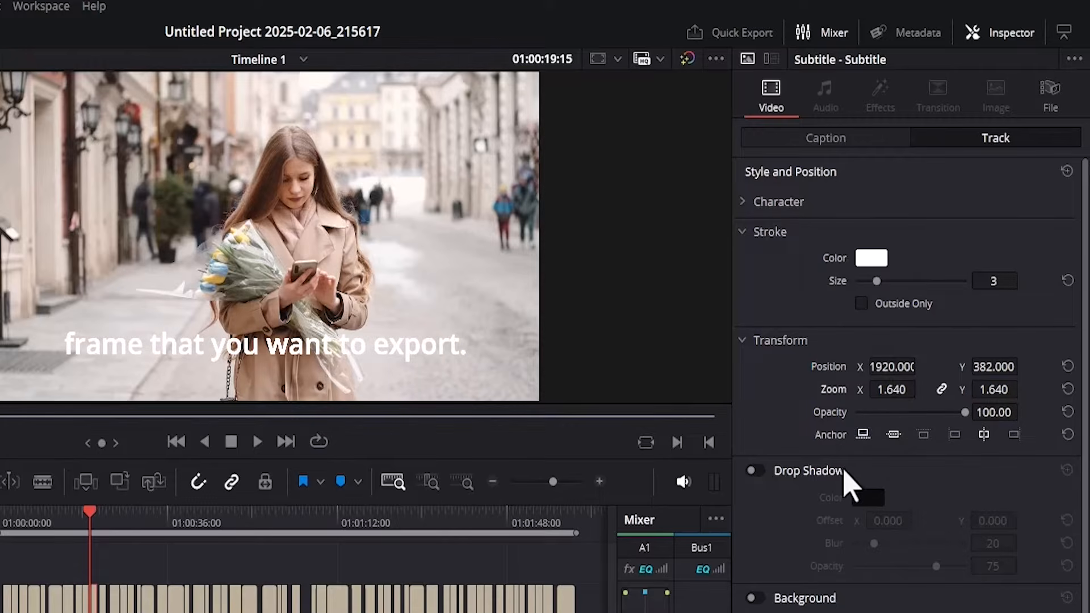
# Turn the subtitle track's drop shadow on and off again.
pyautogui.click(754, 471)
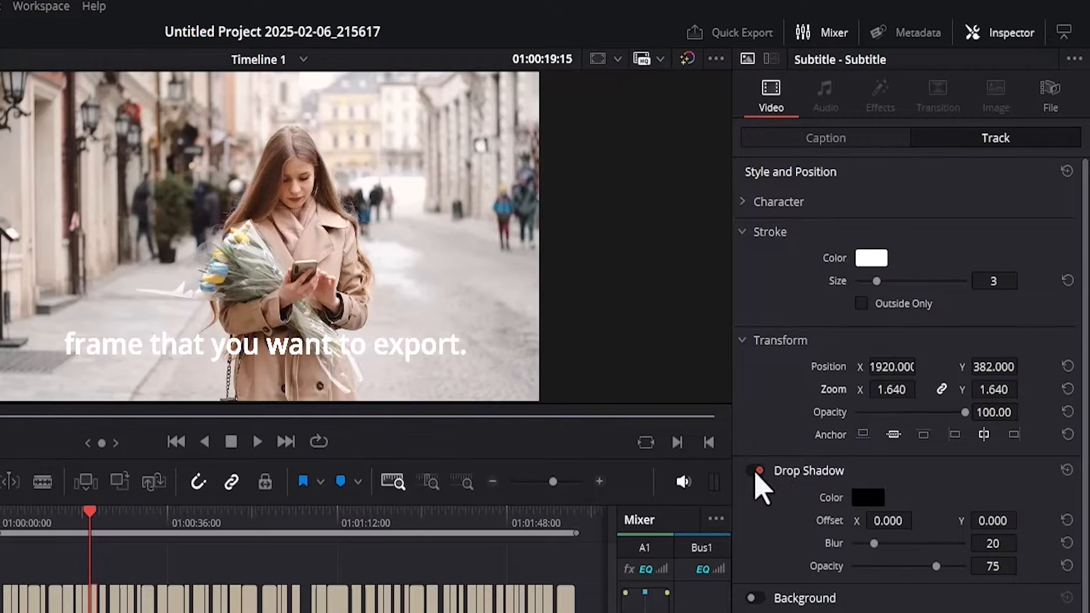
pyautogui.click(755, 472)
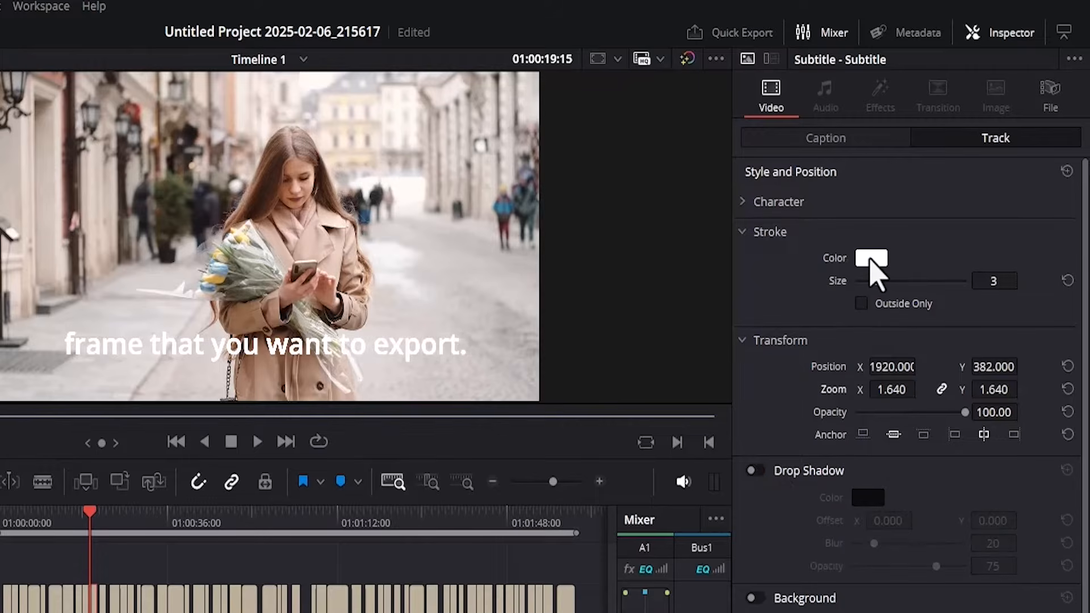
# Change the subtitle track's stroke color to yellow (#fff70c).
pyautogui.click(871, 260)
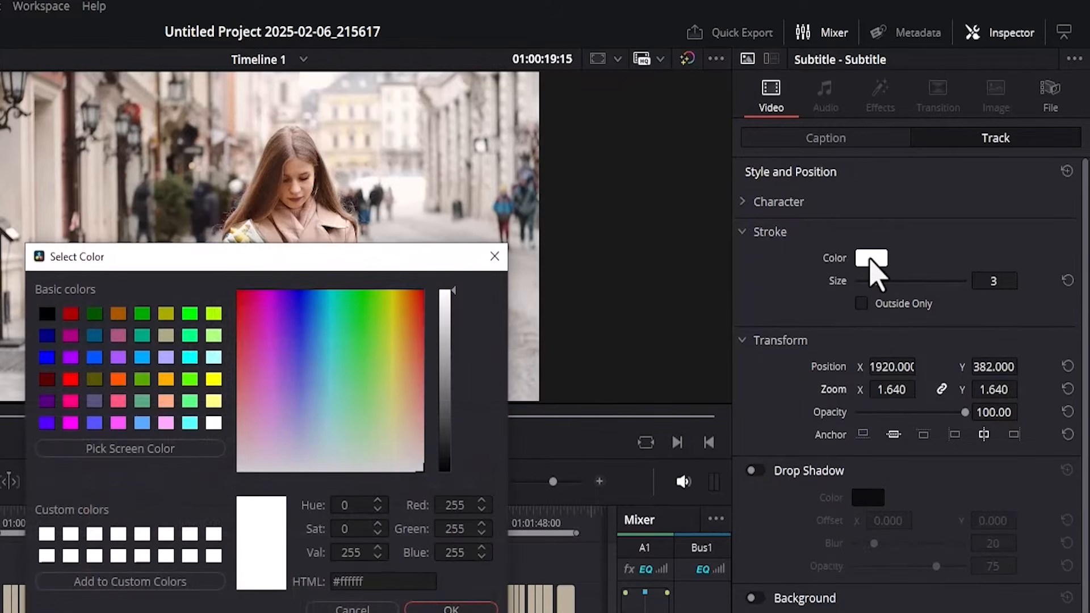
pyautogui.click(416, 320)
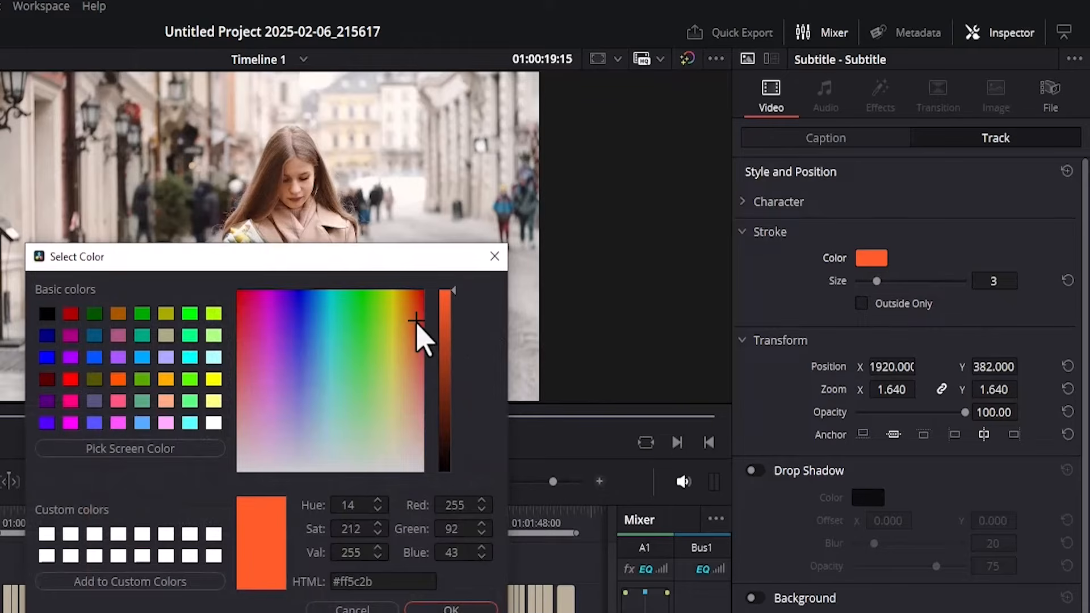
pyautogui.click(394, 297)
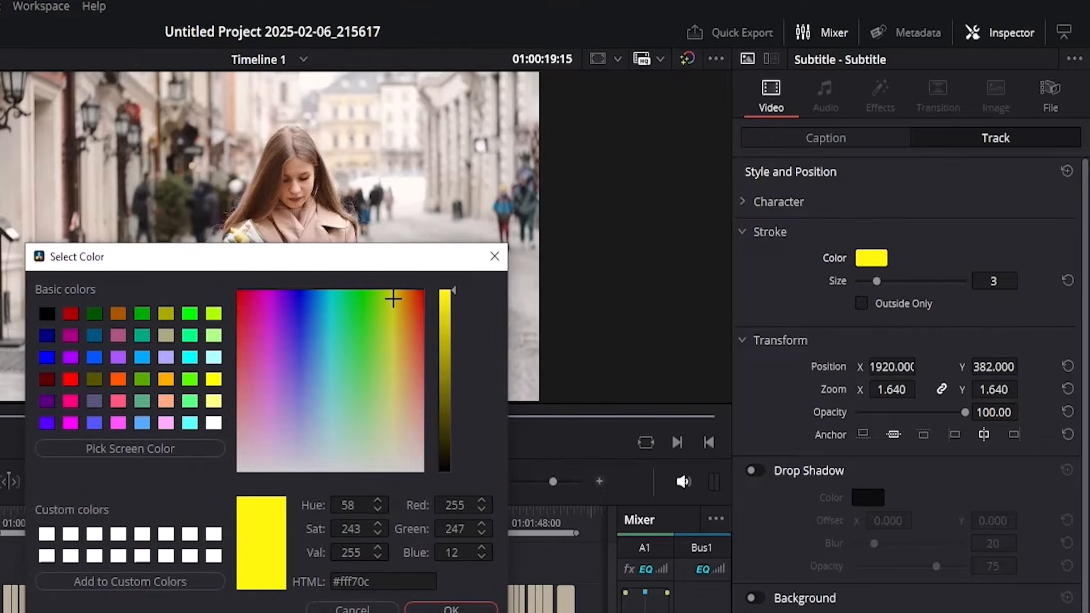
pyautogui.click(451, 609)
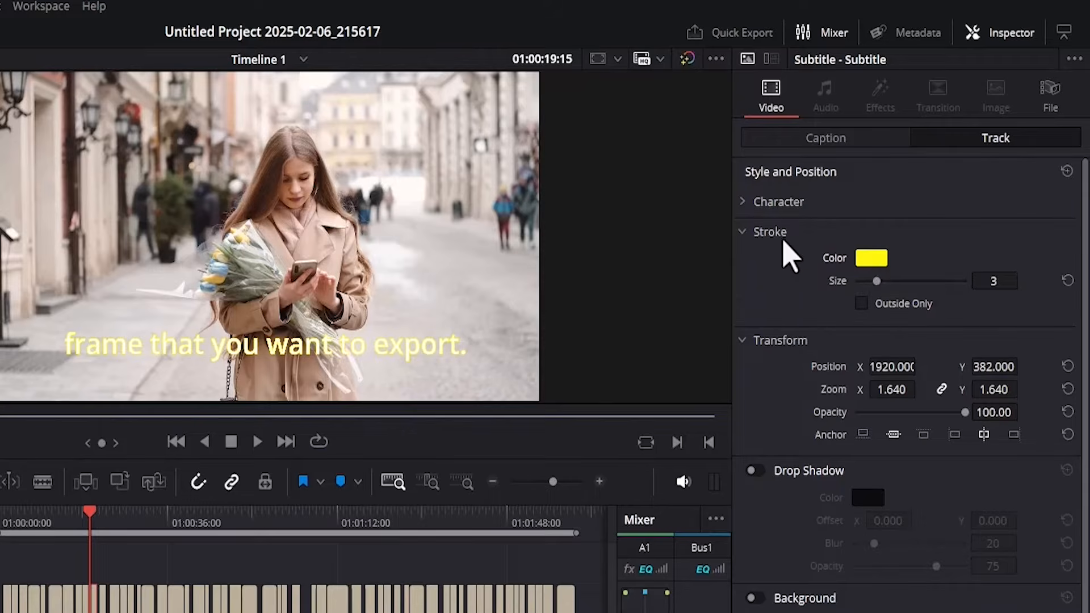
# Set the subtitle track's stroke color back to white (#ffffff).
pyautogui.click(871, 260)
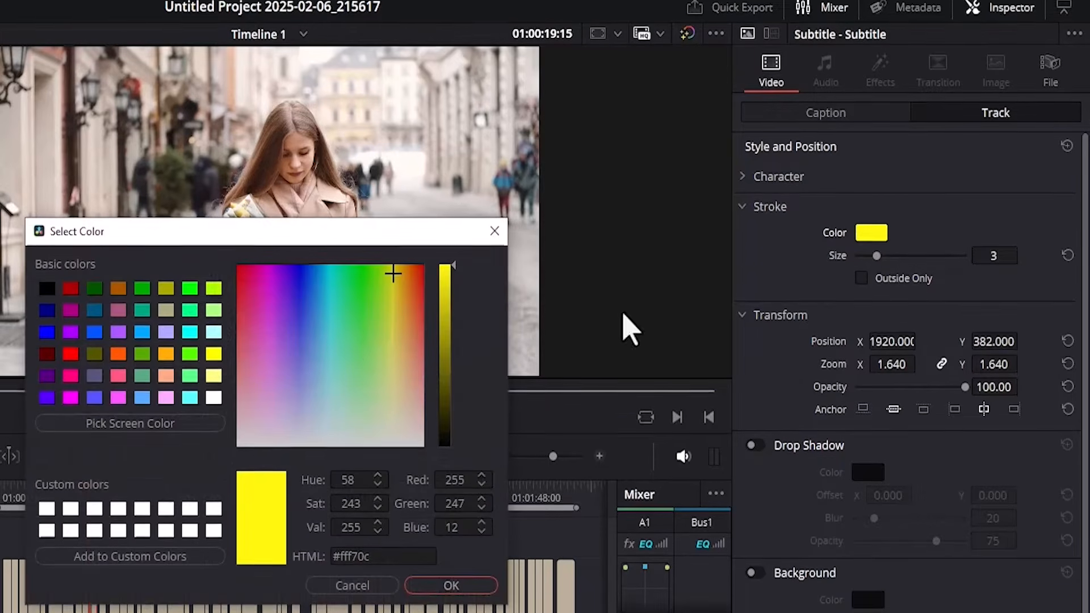
pyautogui.moveTo(317, 340); pyautogui.dragTo(244, 435)
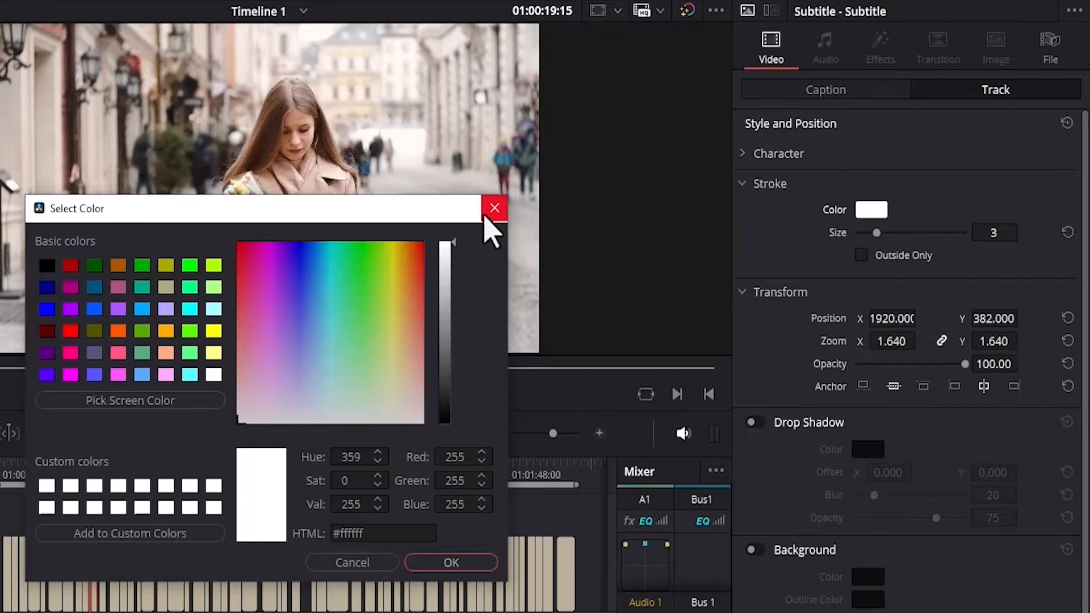
pyautogui.click(450, 561)
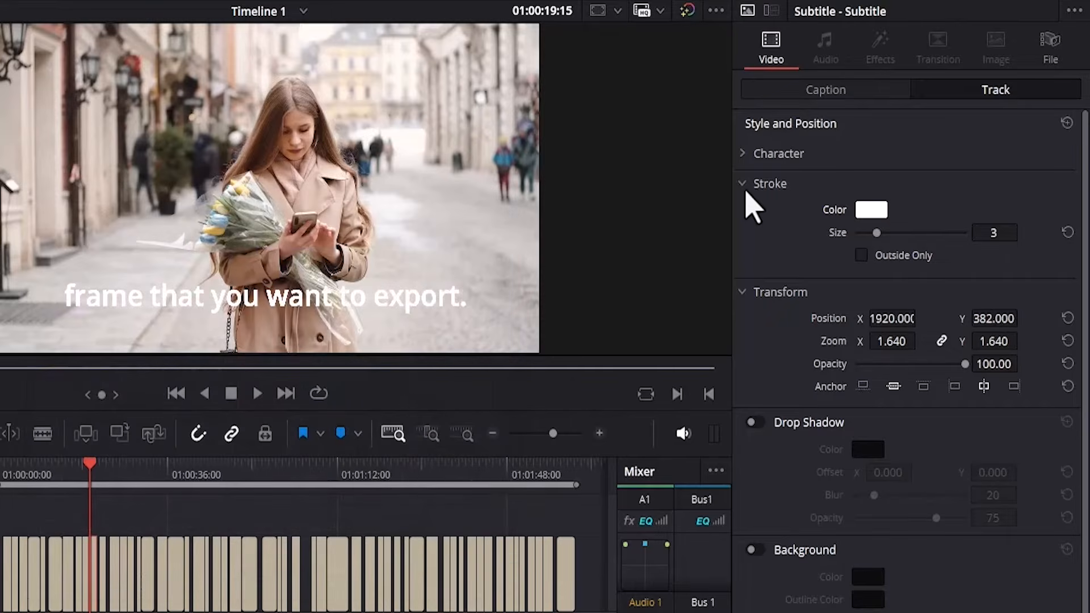
# Change the subtitle track's text color to orange-red (#ff401e) in the character settings.
pyautogui.click(748, 184)
pyautogui.click(743, 156)
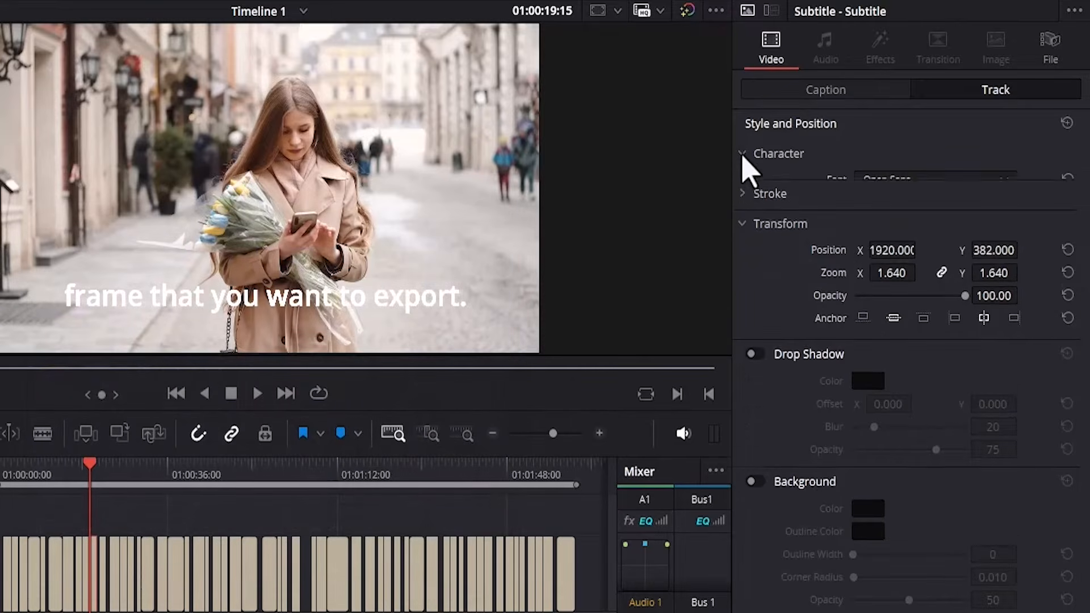
pyautogui.click(871, 222)
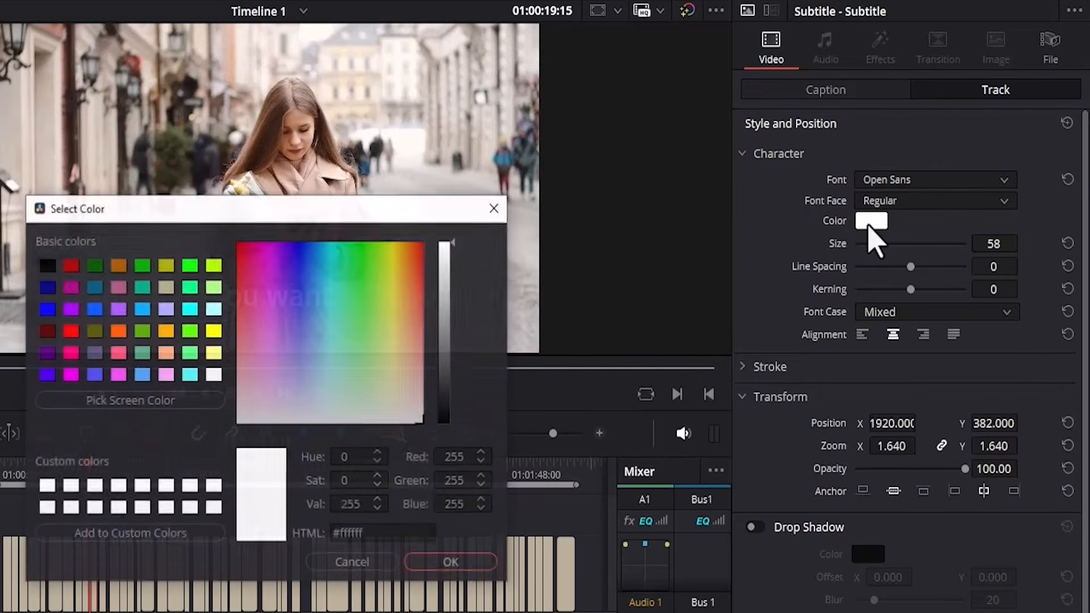
pyautogui.click(419, 263)
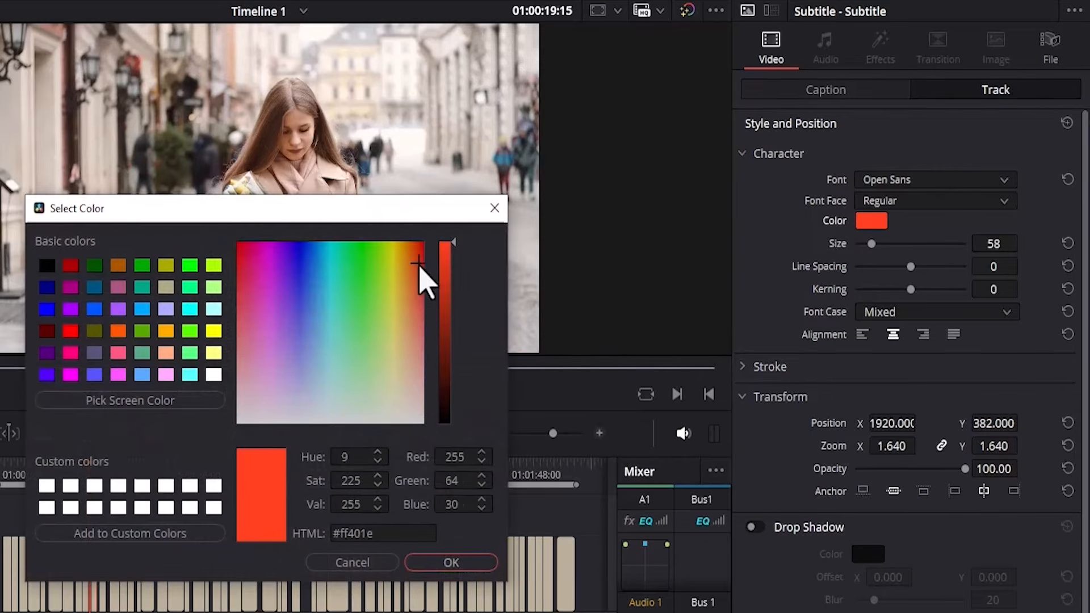
pyautogui.click(431, 563)
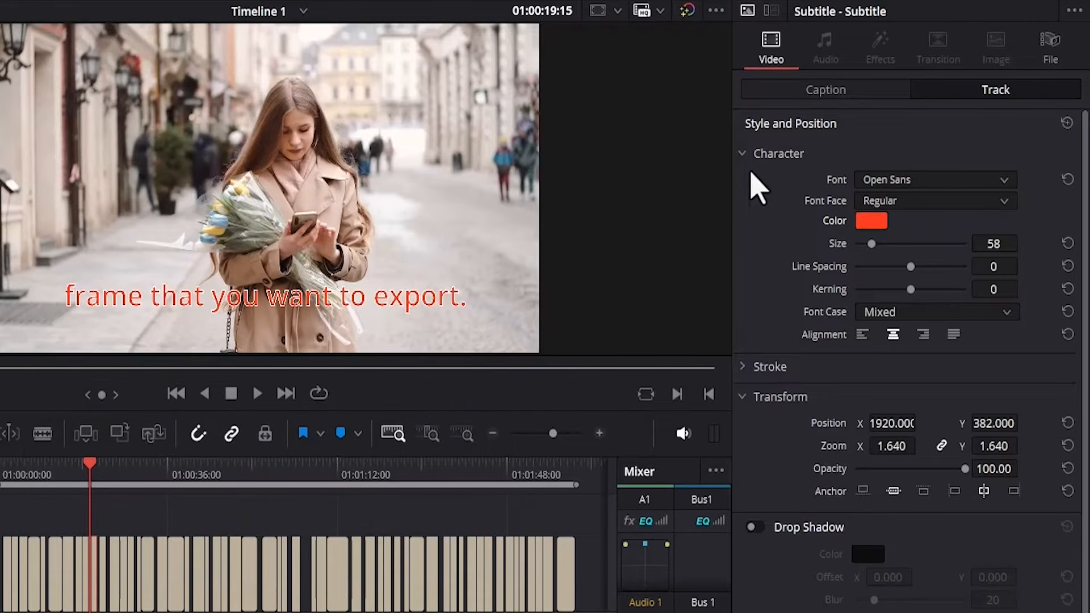
pyautogui.click(748, 156)
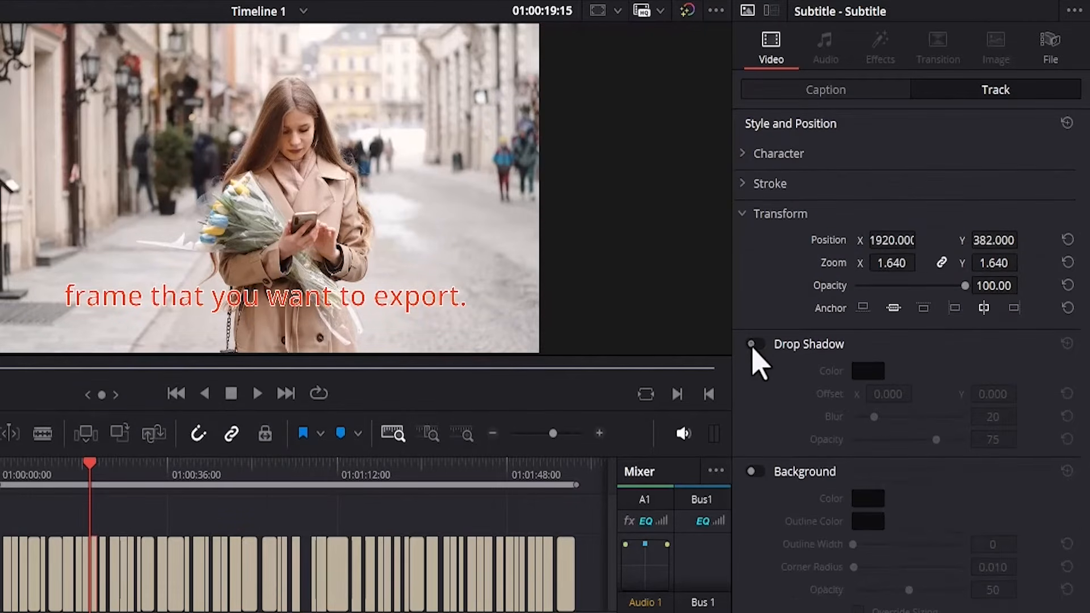
# Turn on the subtitle track's drop shadow and try out a background with its outline width setting.
pyautogui.click(754, 344)
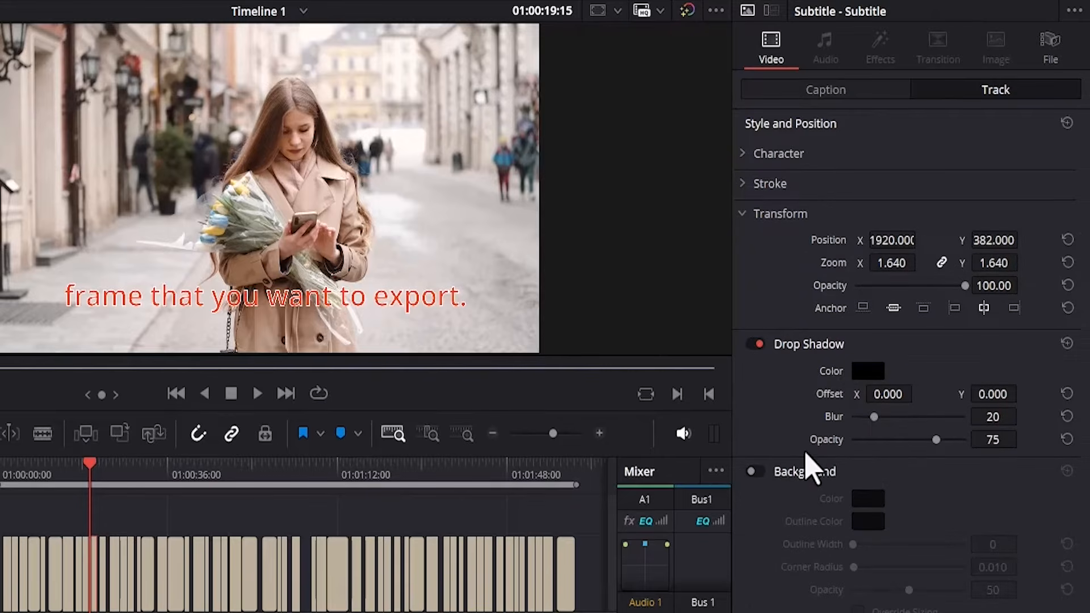
pyautogui.click(753, 471)
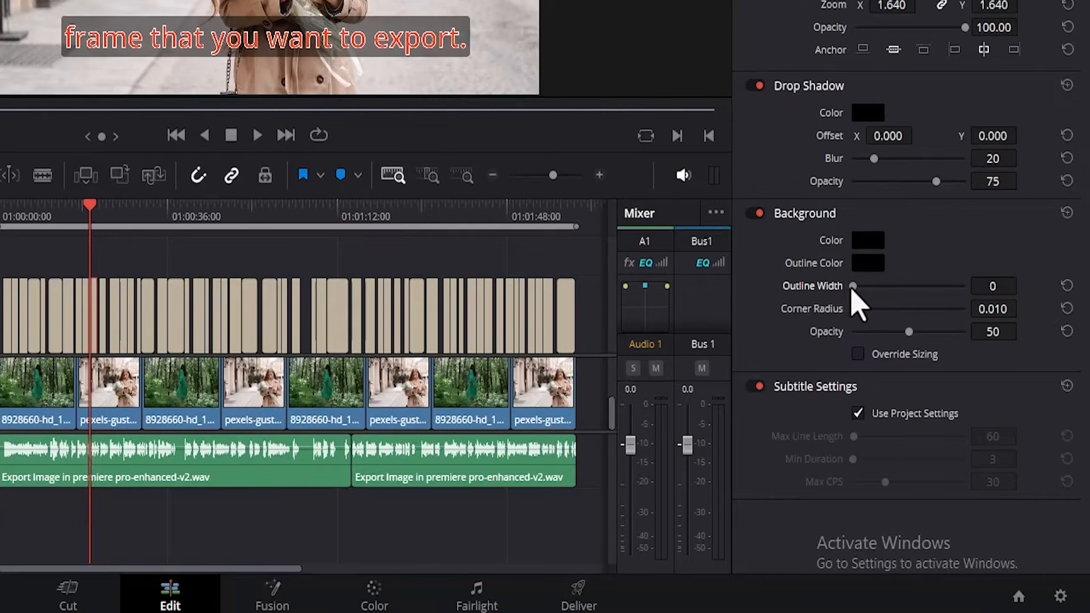
pyautogui.moveTo(853, 287); pyautogui.dragTo(789, 305)
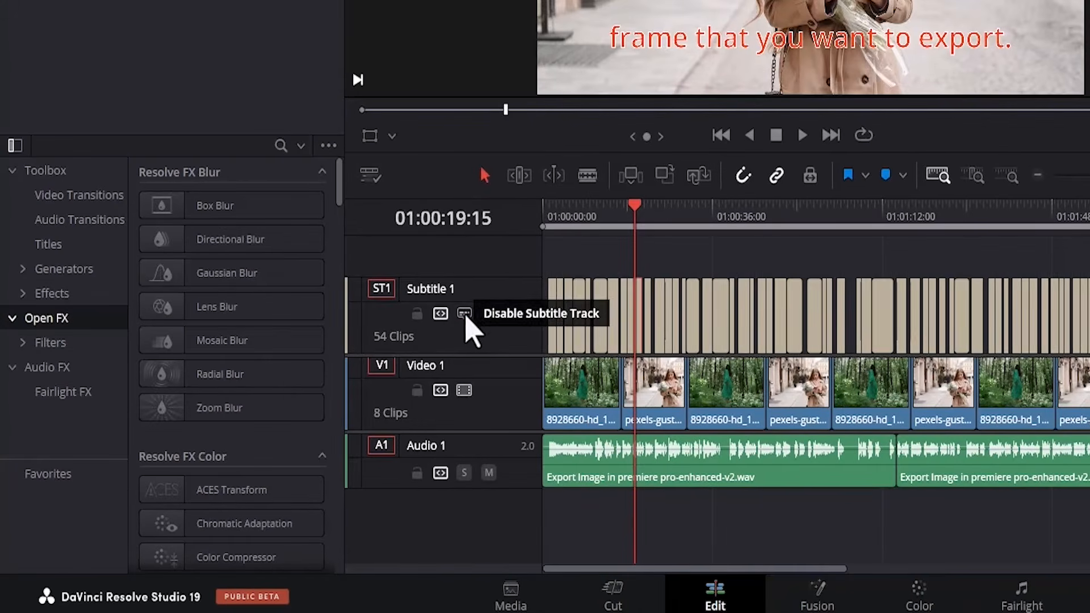
# Disable the Subtitle 1 track and delete it from the timeline.
pyautogui.click(253, 314)
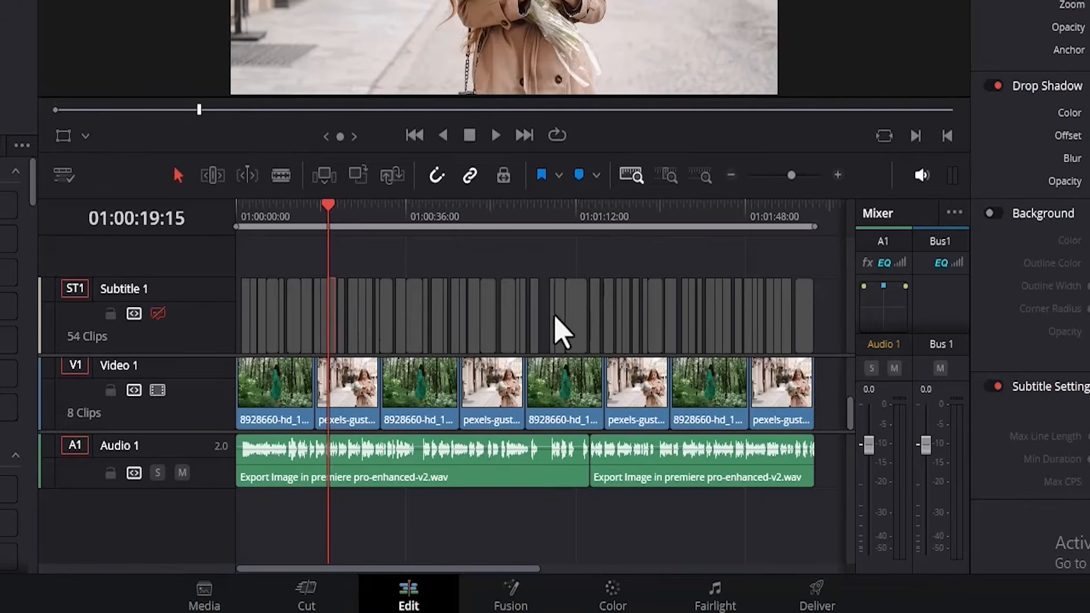
pyautogui.rightClick(196, 312)
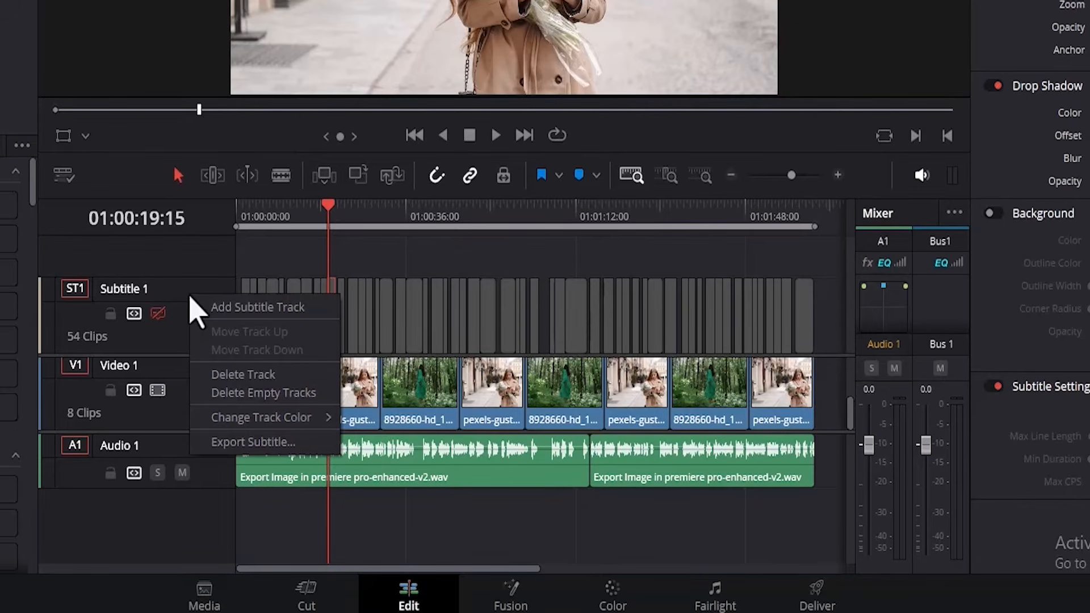
pyautogui.click(243, 374)
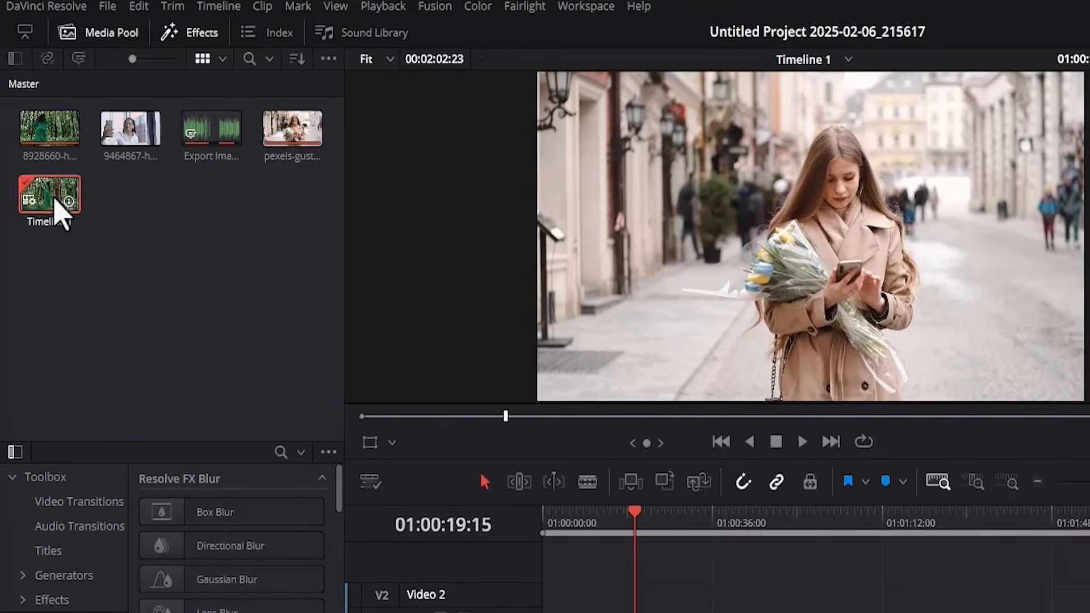
# Transcribe the audio of Timeline 1 from the media pool.
pyautogui.rightClick(55, 197)
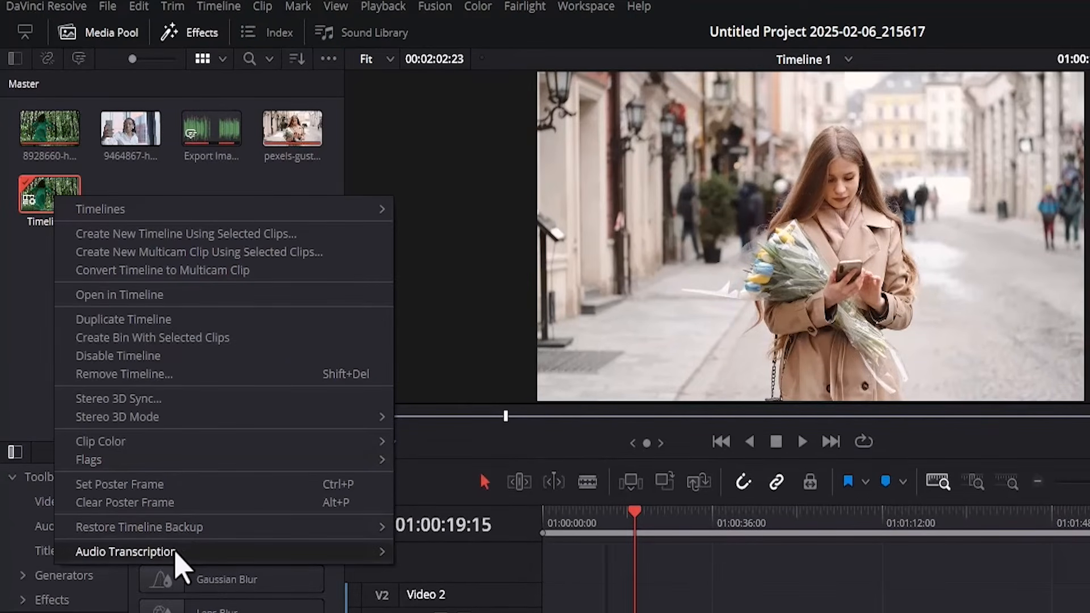
pyautogui.moveTo(179, 562)
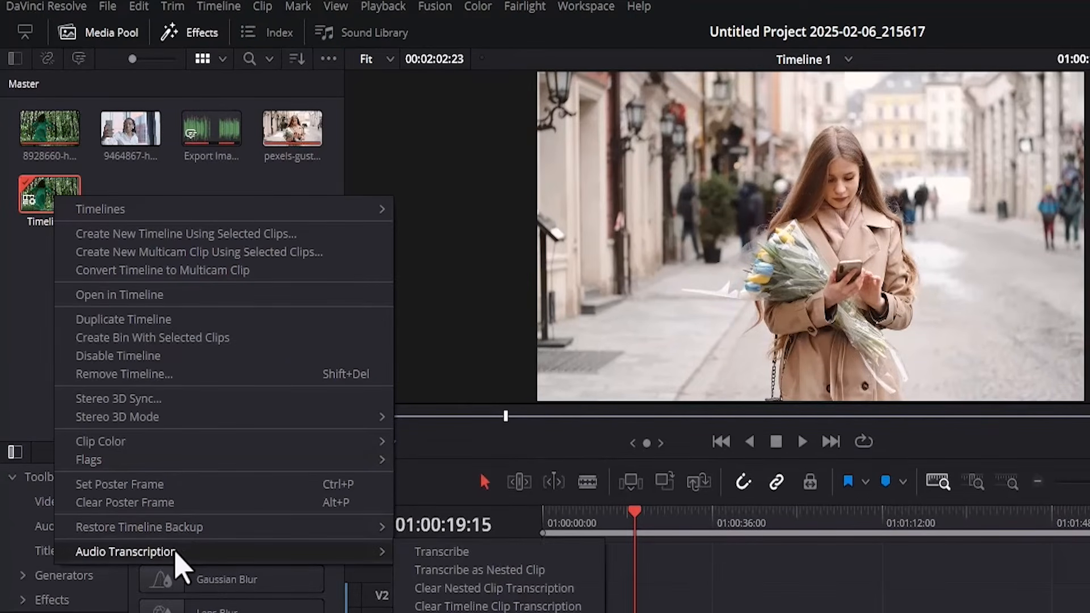
pyautogui.click(443, 557)
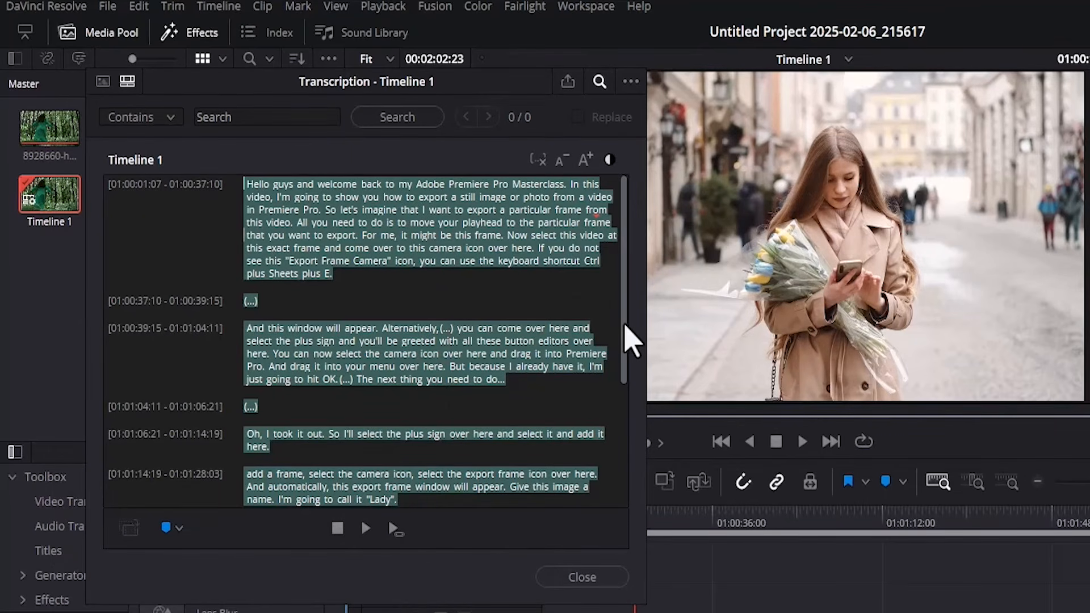
# Look through the Timeline 1 transcription and select all of its text.
pyautogui.moveTo(625, 325)
pyautogui.mouseDown()
pyautogui.moveTo(619, 493)
pyautogui.moveTo(621, 250)
pyautogui.moveTo(627, 457)
pyautogui.moveTo(617, 311)
pyautogui.mouseUp()
pyautogui.click(536, 300)
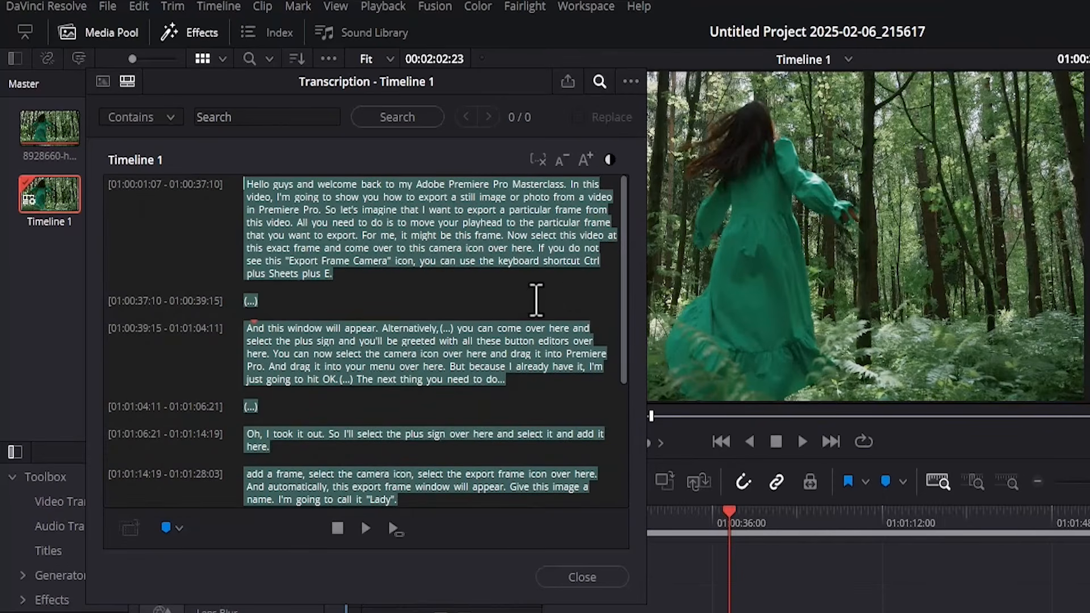
pyautogui.hotkey('ctrl', 'a')
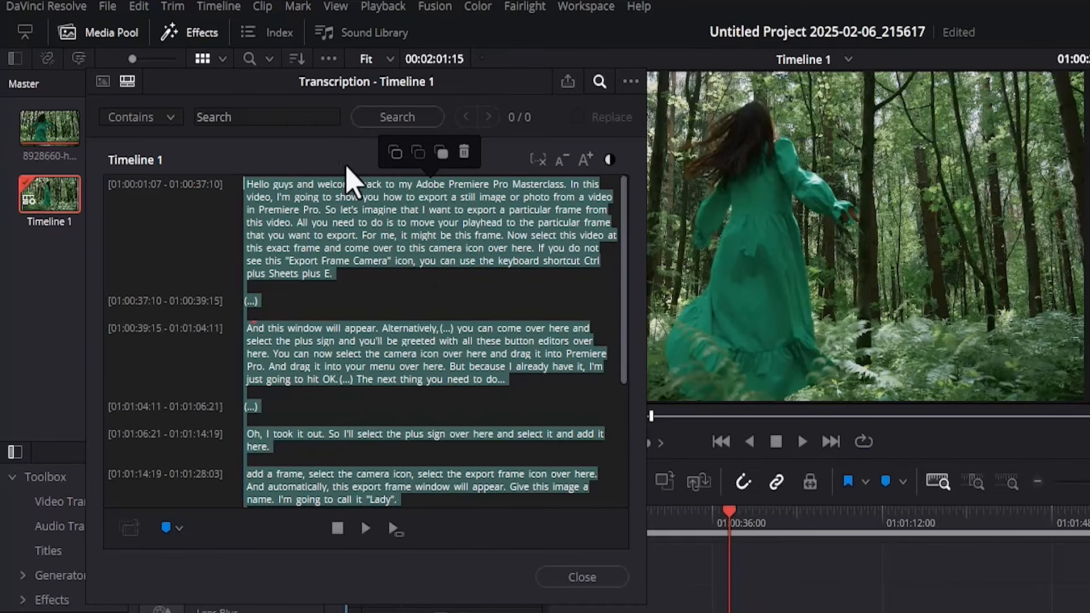
# Search the transcription for "give this" and select the whole paragraph containing it, from "add a frame" to "Lady".
pyautogui.click(284, 118)
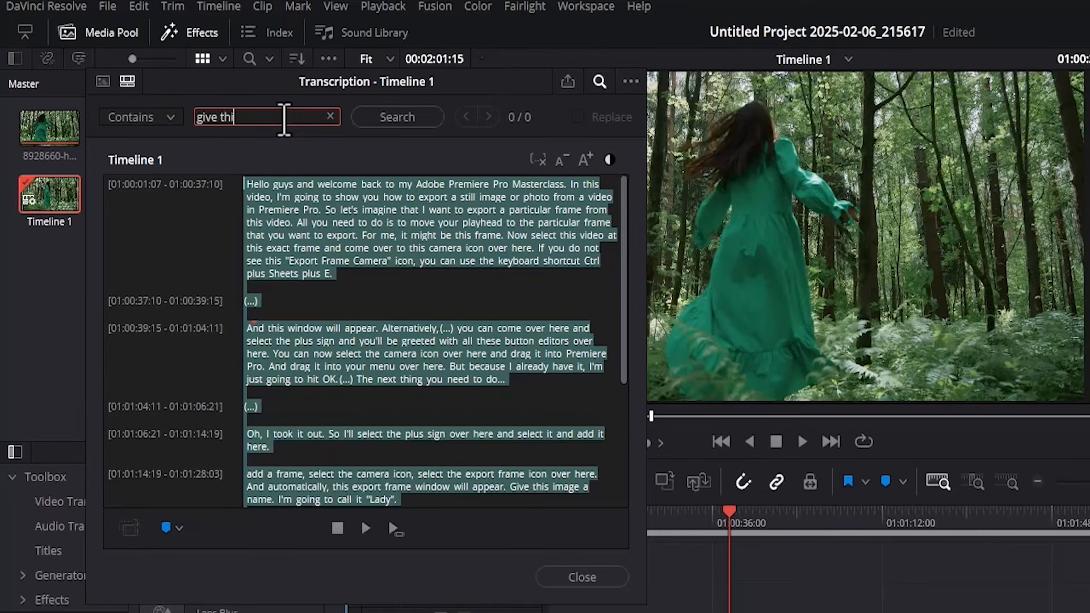
pyautogui.click(375, 118)
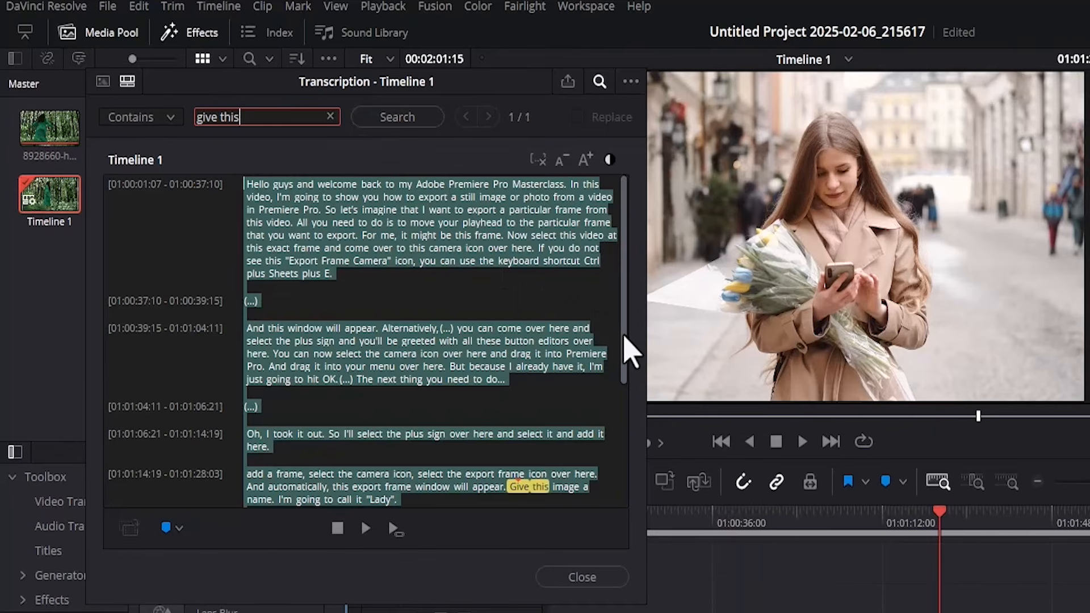
pyautogui.moveTo(628, 348); pyautogui.dragTo(627, 414)
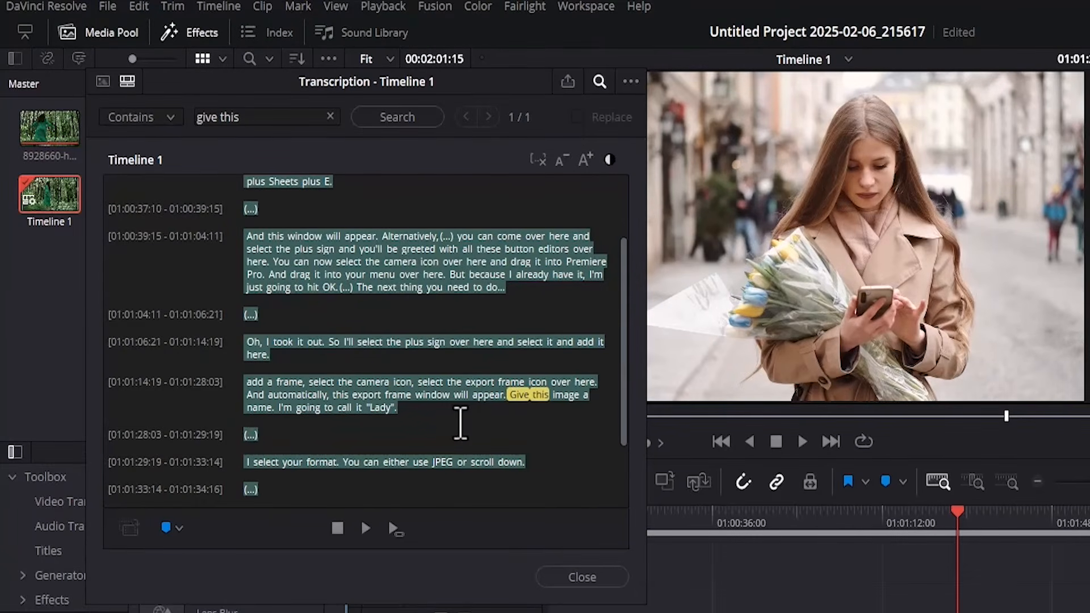
pyautogui.moveTo(400, 408); pyautogui.dragTo(248, 389)
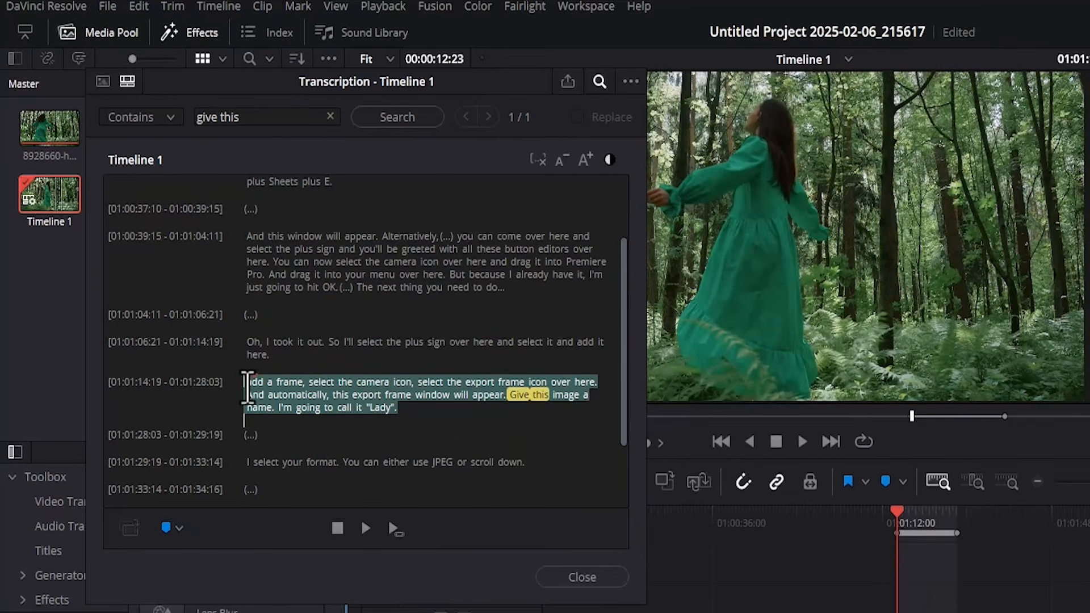